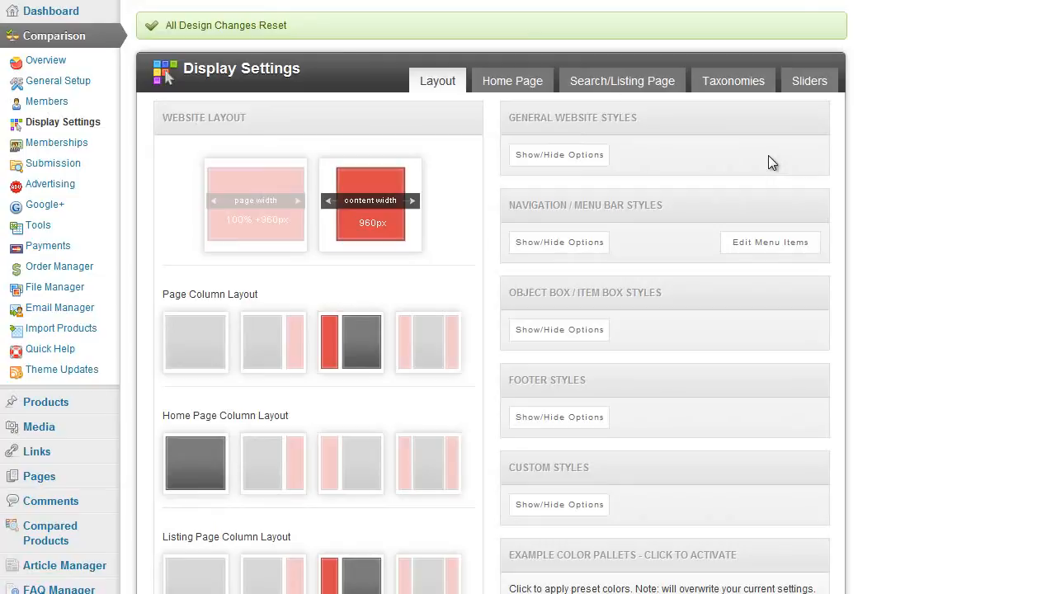
- Open the comparison theme's overview page and look through the website summary
click(37, 62)
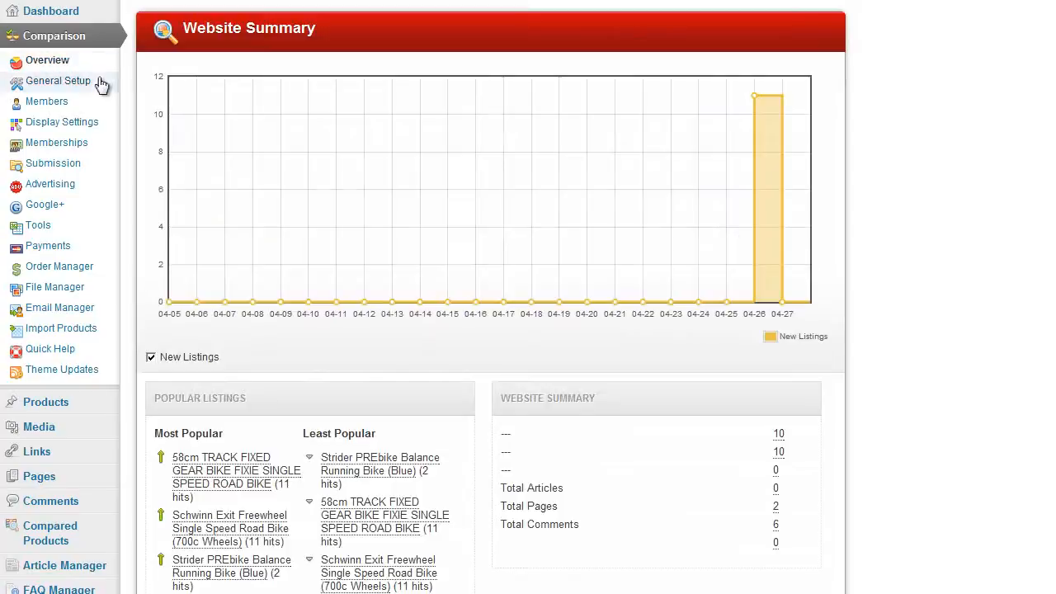
scroll(464, 247, down, 3)
scroll(508, 368, up, 3)
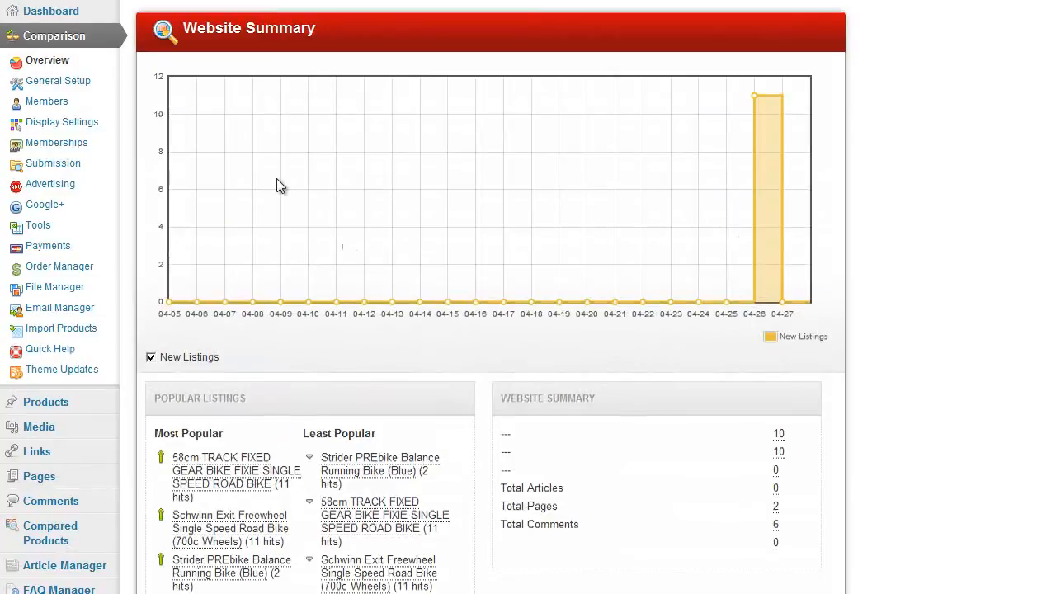
- Select default purple as the website template in the general setup
click(90, 89)
scroll(424, 228, down, 1)
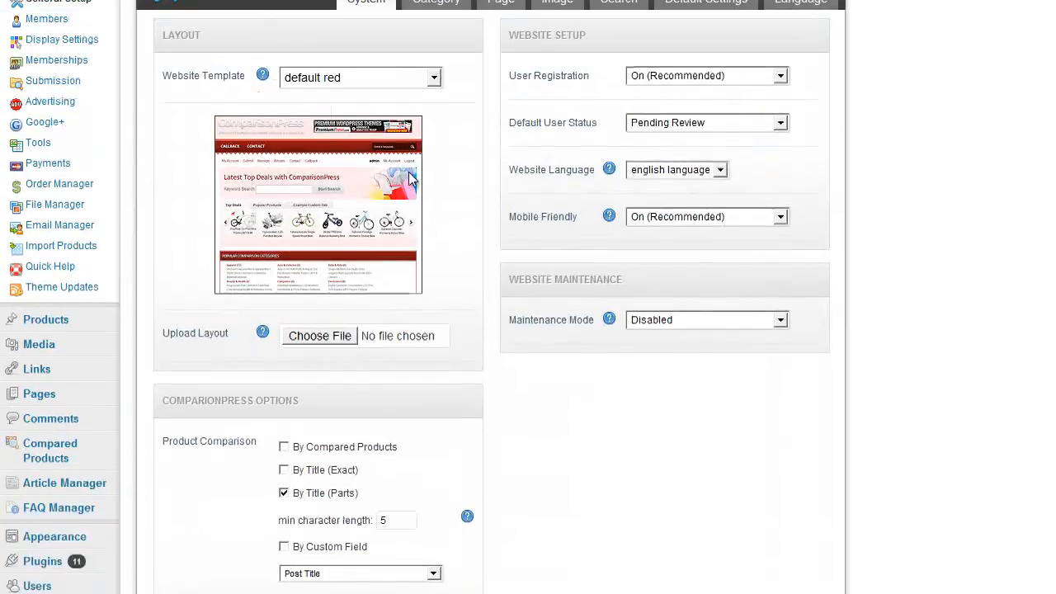
scroll(422, 158, up, 1)
click(432, 160)
scroll(409, 248, up, 2)
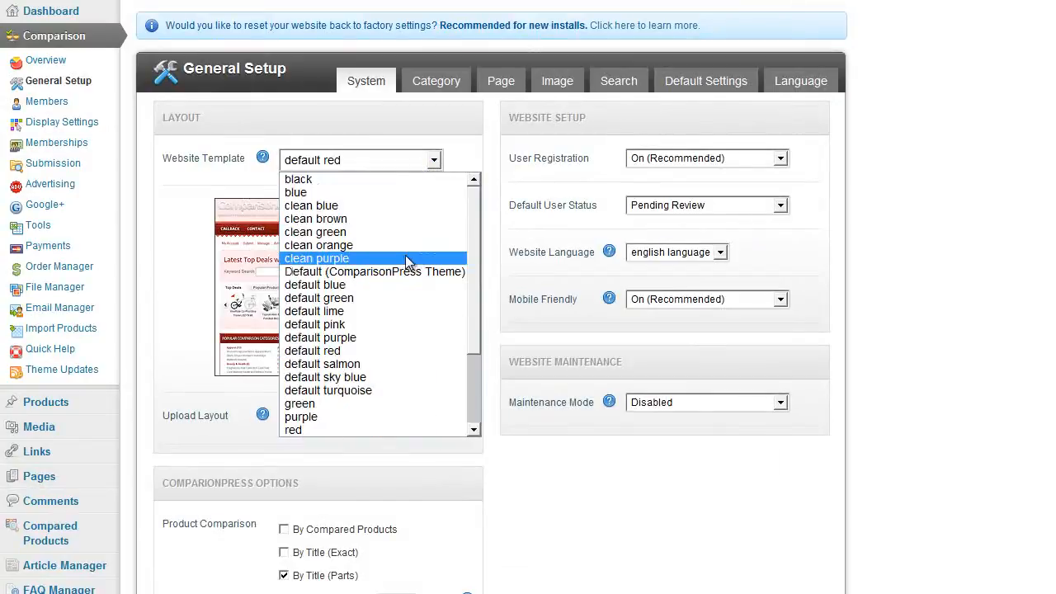
click(362, 338)
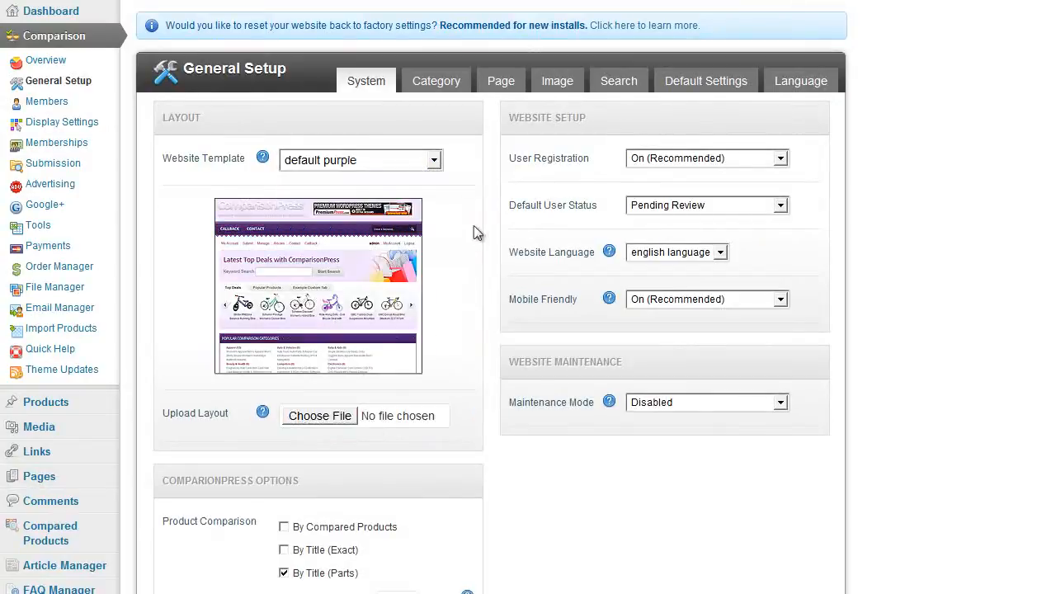
- Look through the general setup's category, page, image, search, default settings and language sections, ending at the system section
click(435, 83)
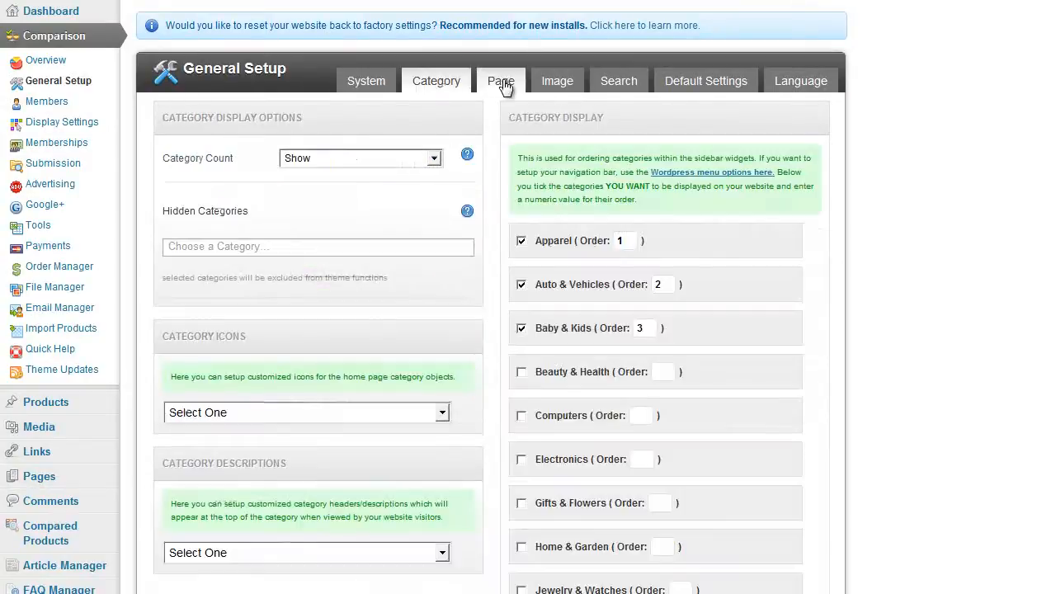
click(501, 83)
click(553, 86)
click(606, 87)
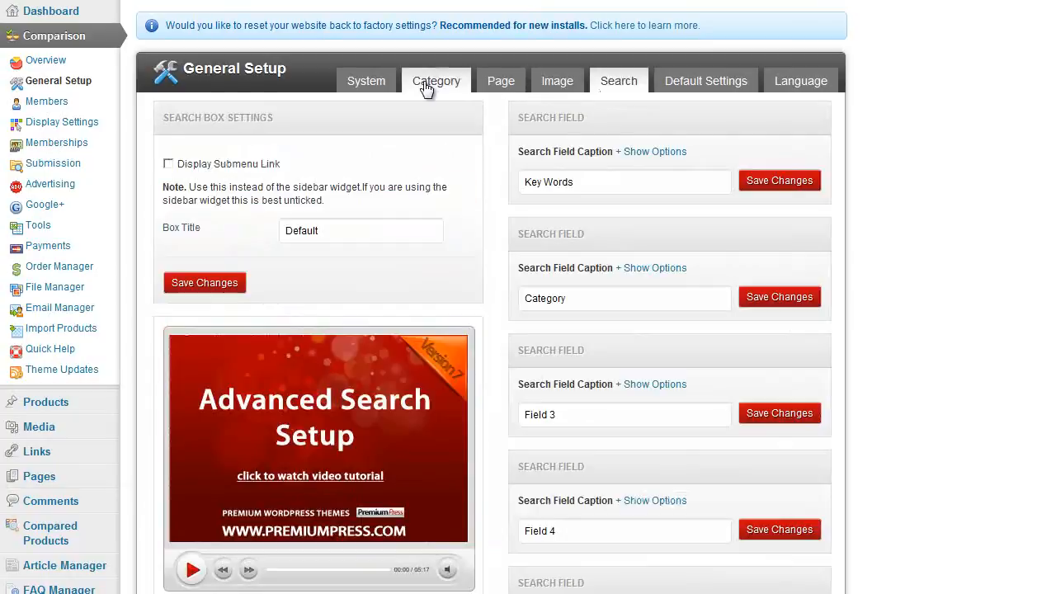
click(377, 85)
click(714, 90)
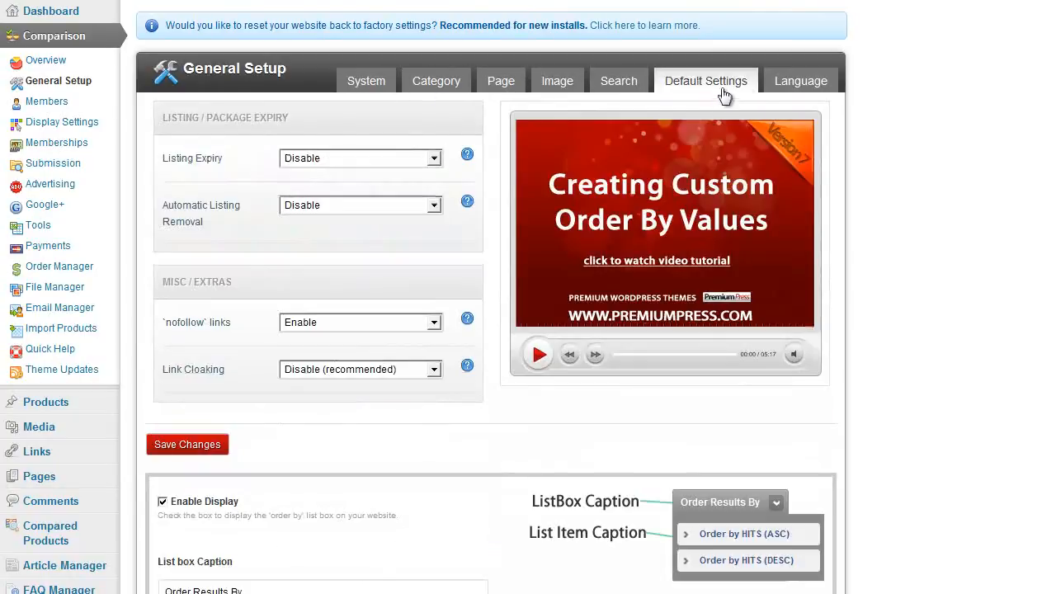
click(793, 82)
click(368, 81)
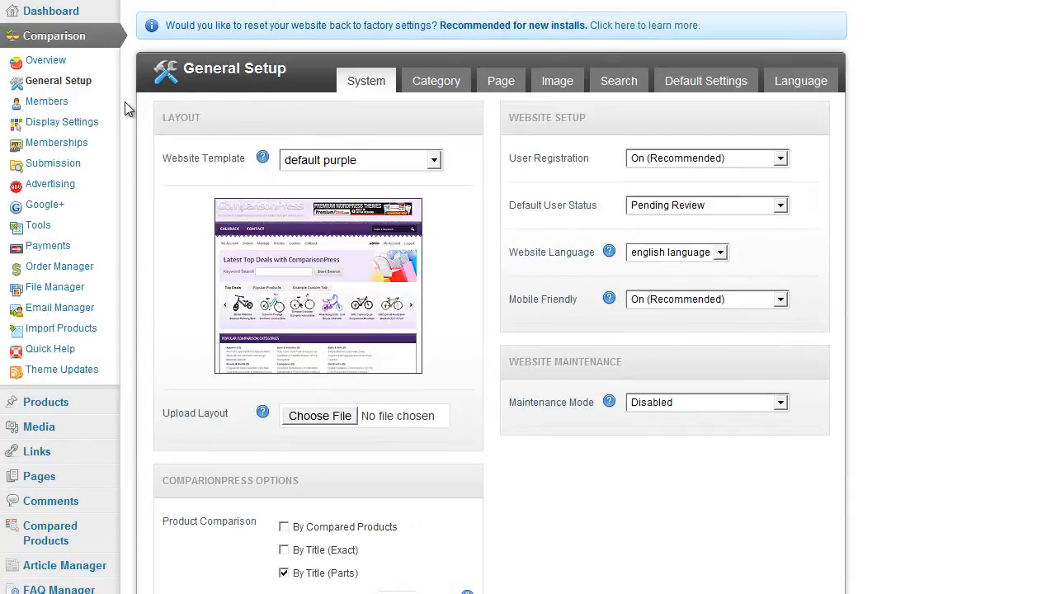
- Set the website's background color to ff0000 in the display settings' general website styles and save the changes
click(87, 125)
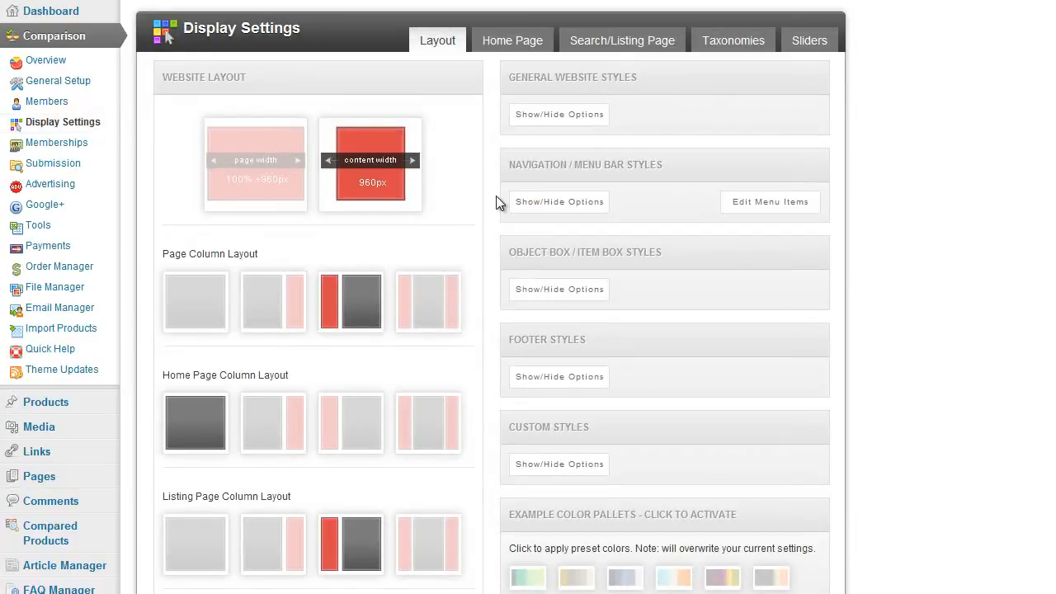
click(567, 116)
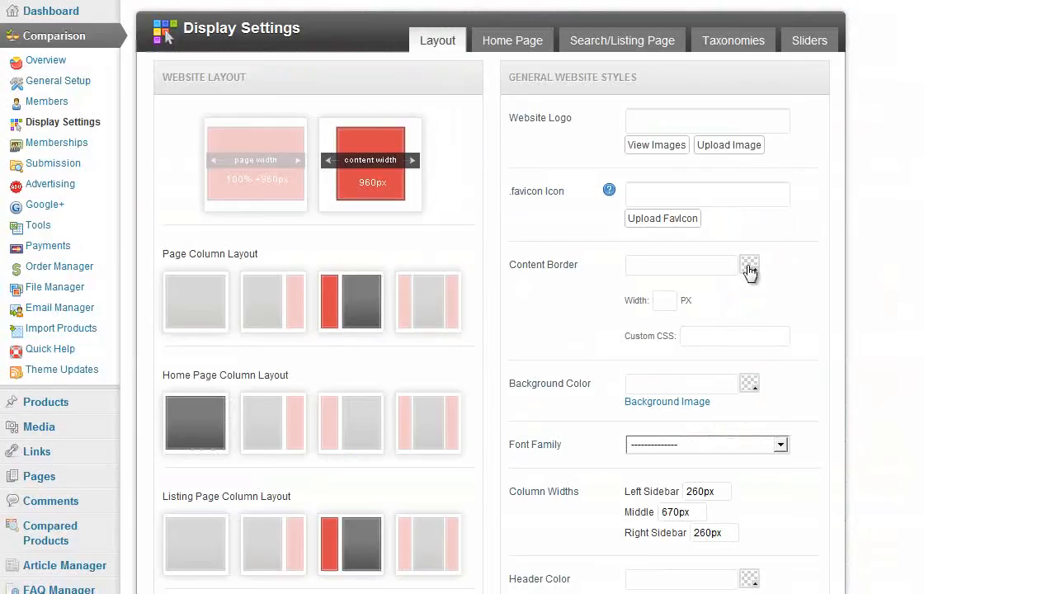
click(749, 383)
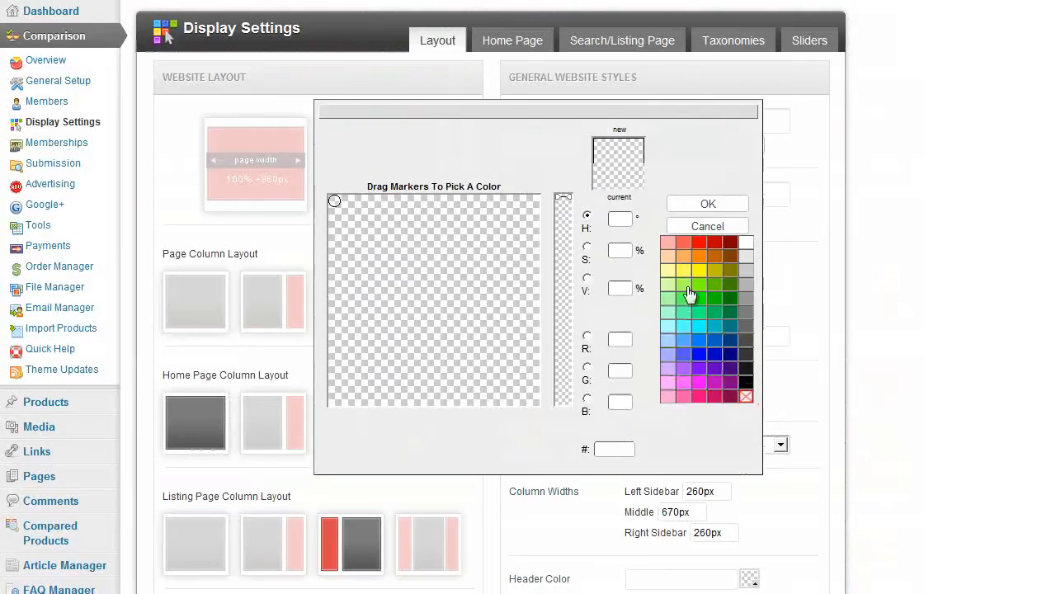
click(698, 241)
click(703, 206)
scroll(883, 286, down, 10)
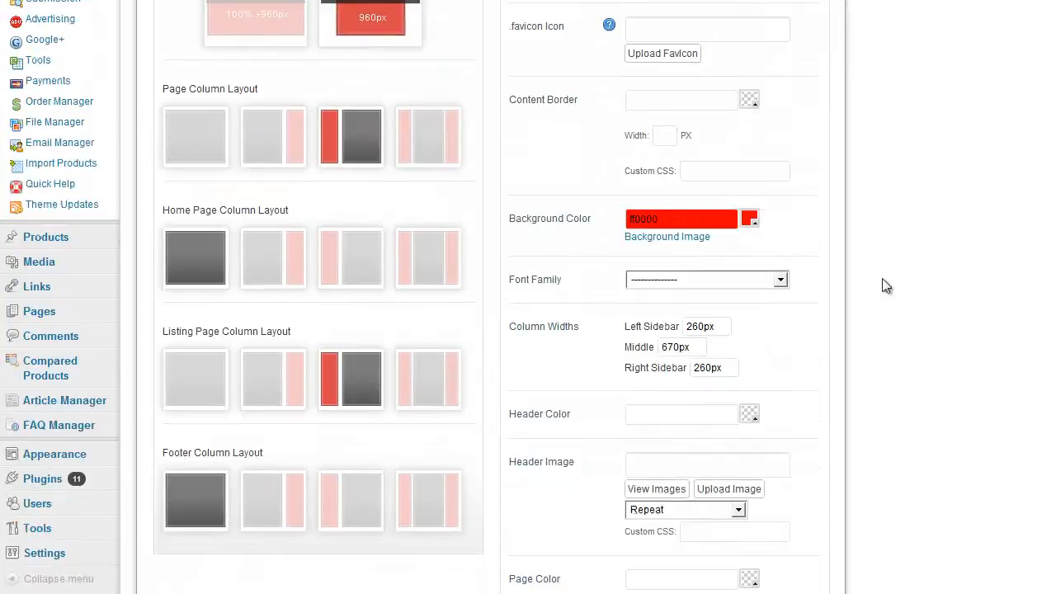
click(523, 418)
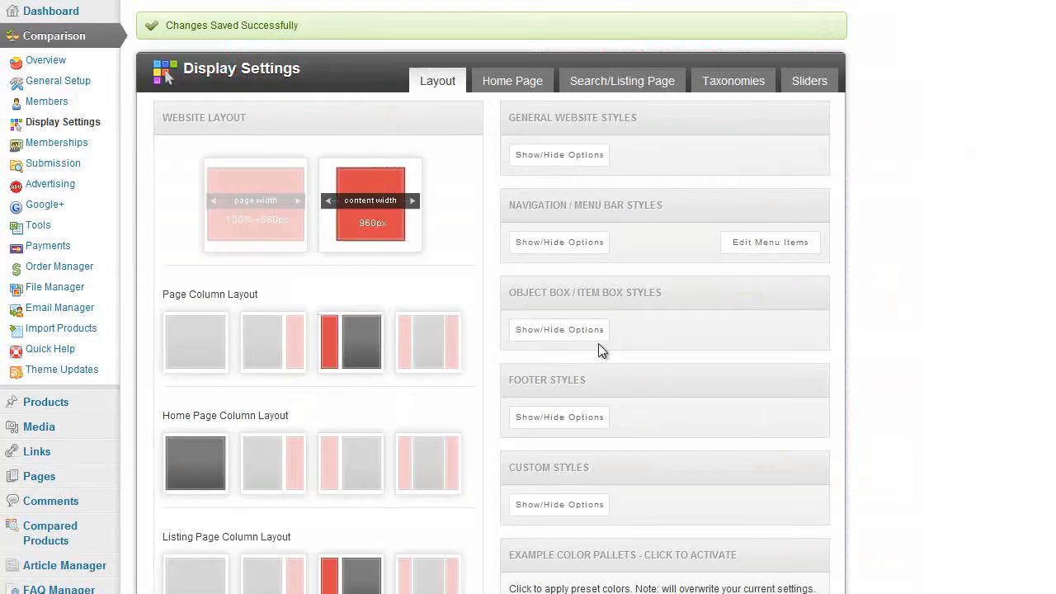
- Examine the footer, item box, navigation and general website style options, together with the page width layout
click(559, 416)
scroll(565, 354, down, 1)
scroll(543, 208, up, 1)
click(566, 329)
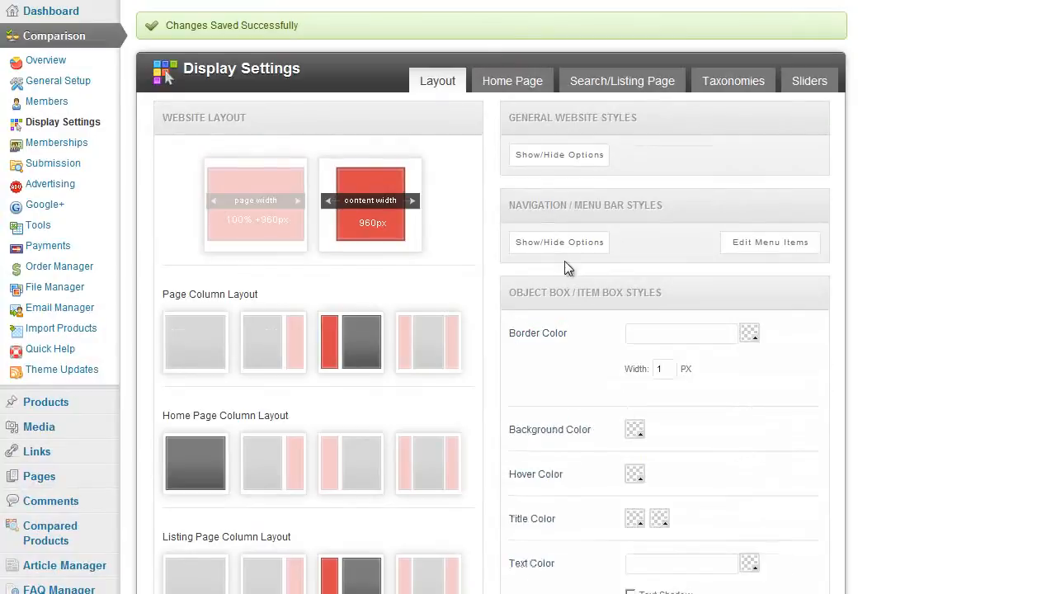
click(563, 240)
click(565, 161)
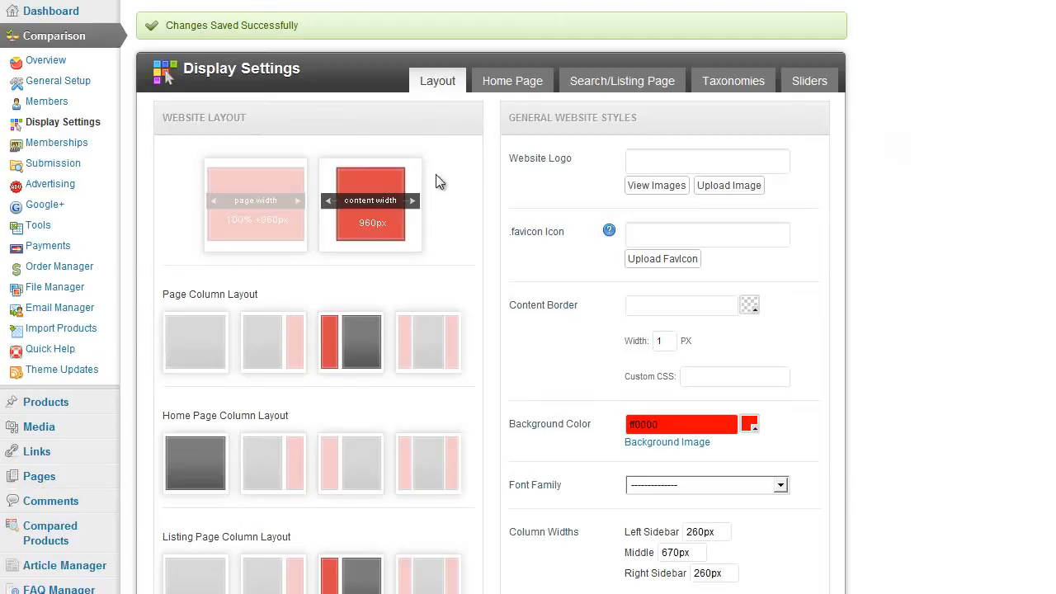
click(233, 205)
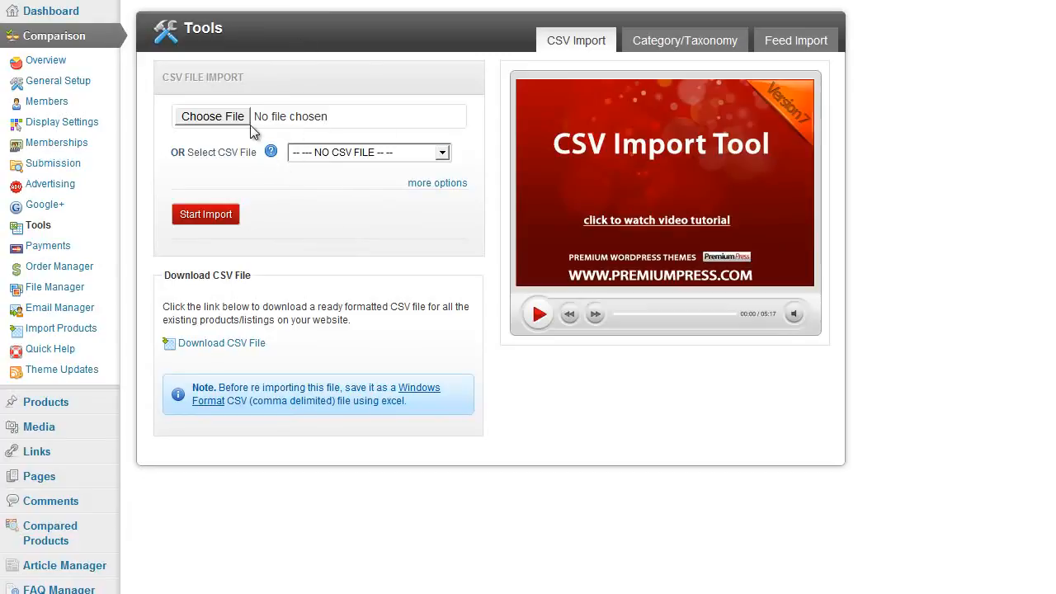
- Review the feed import, category/taxonomy and CSV import tools, including the feed's XML/CSV file choices
click(801, 45)
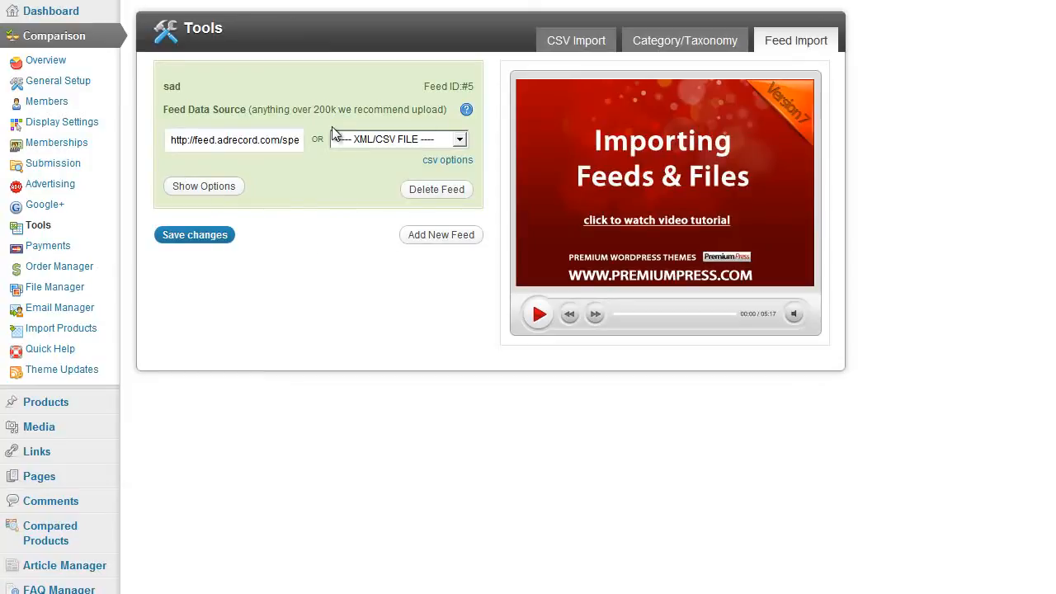
click(355, 139)
click(373, 104)
click(655, 42)
click(589, 42)
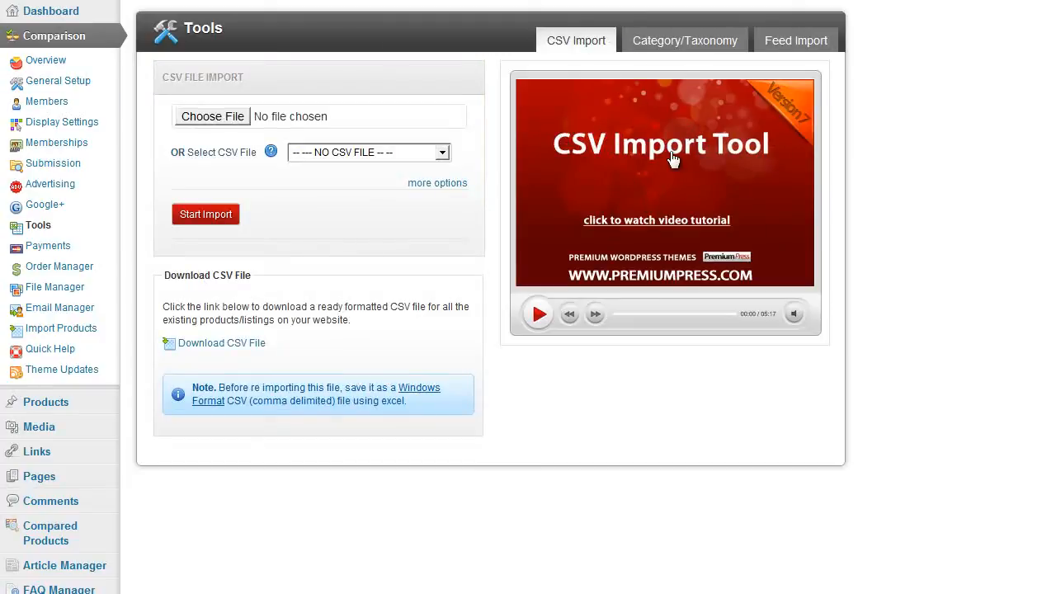
click(672, 43)
click(794, 41)
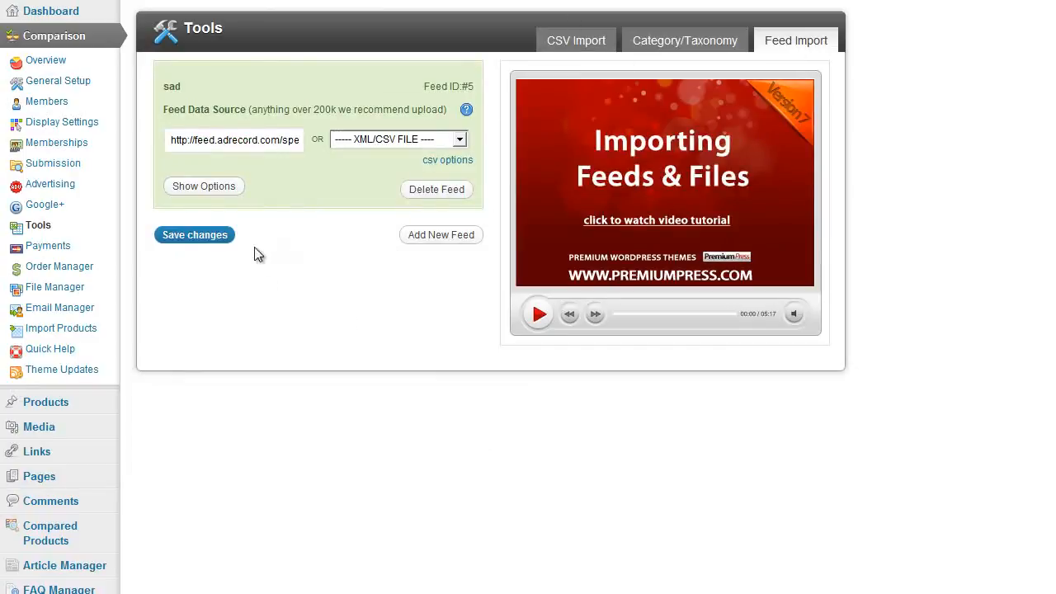
- Search Amazon for "bike" in the product import tools
click(93, 329)
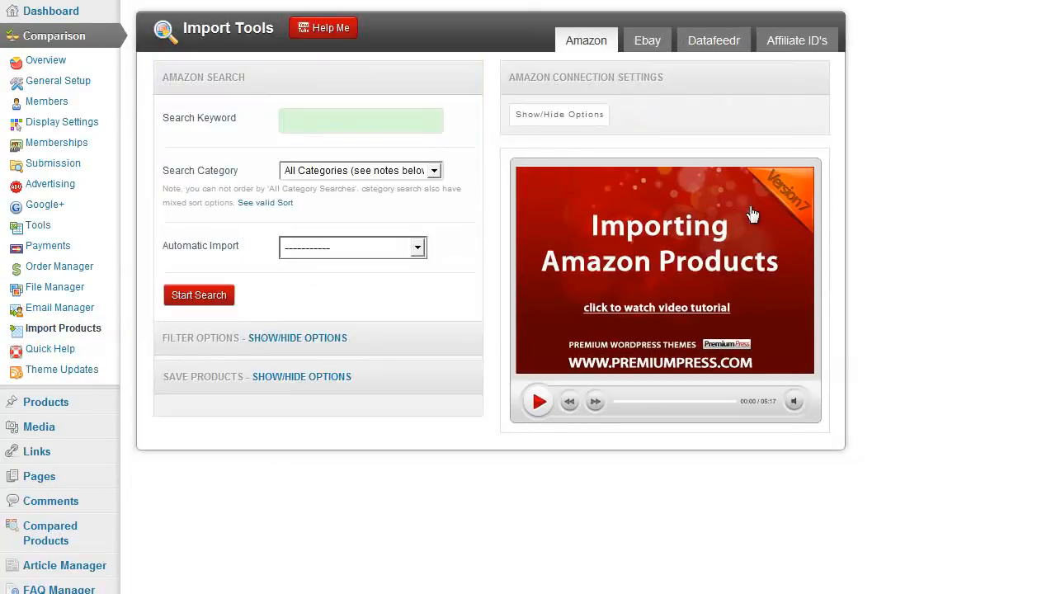
click(347, 118)
text(bike)
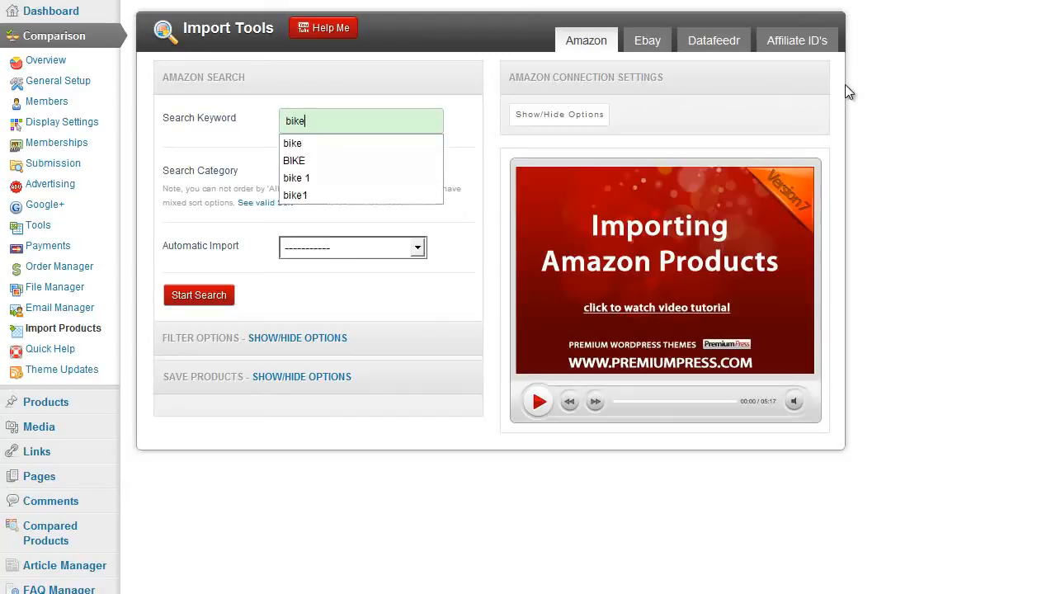
key(Return)
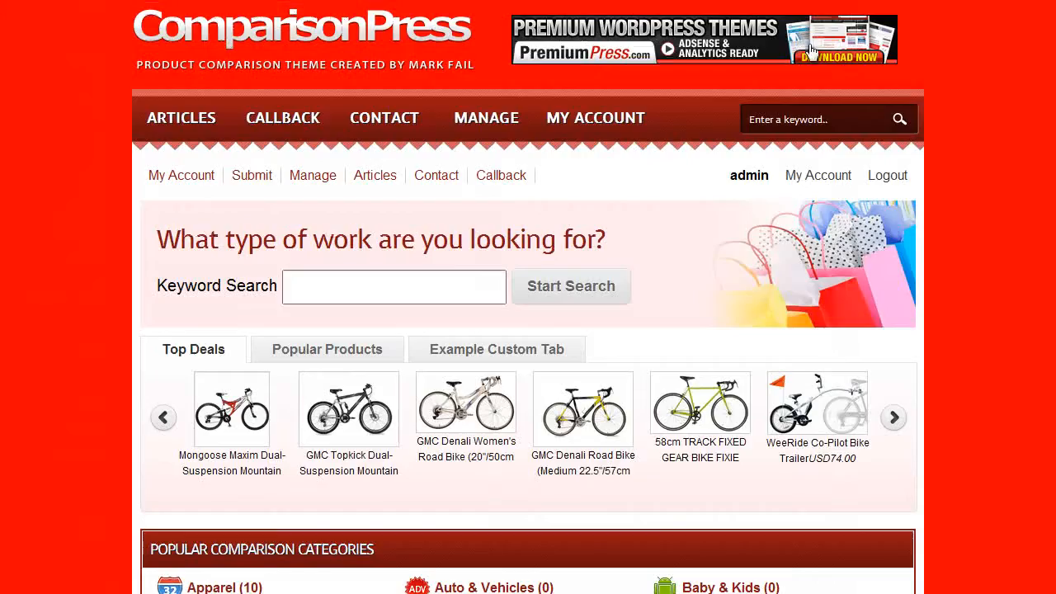
- Look over the storefront's home page, including the top deals and the popular comparison categories
scroll(488, 208, down, 3)
scroll(488, 209, up, 2)
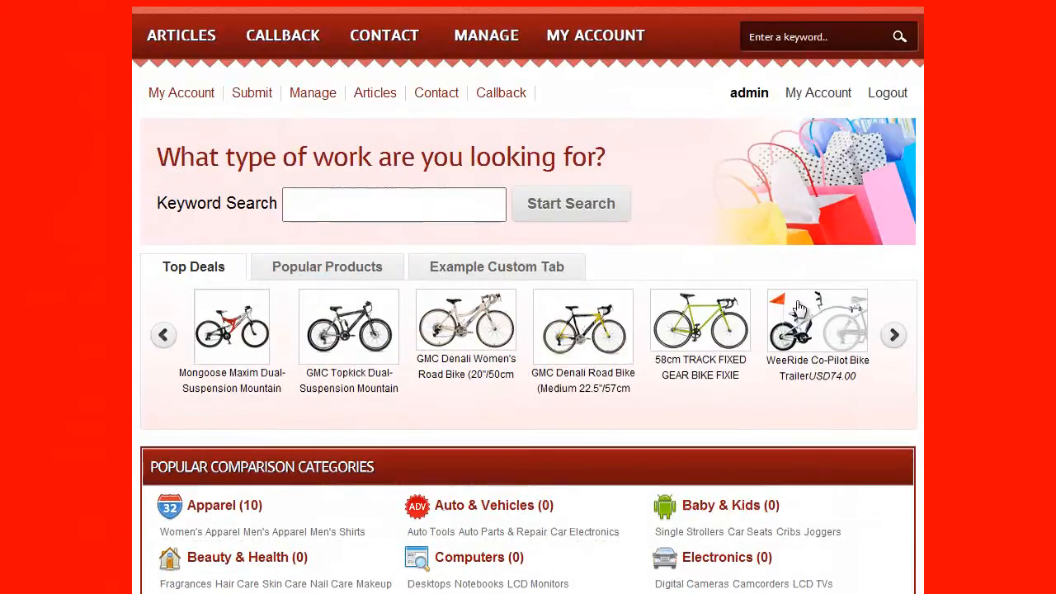
scroll(648, 337, down, 1)
scroll(647, 343, up, 2)
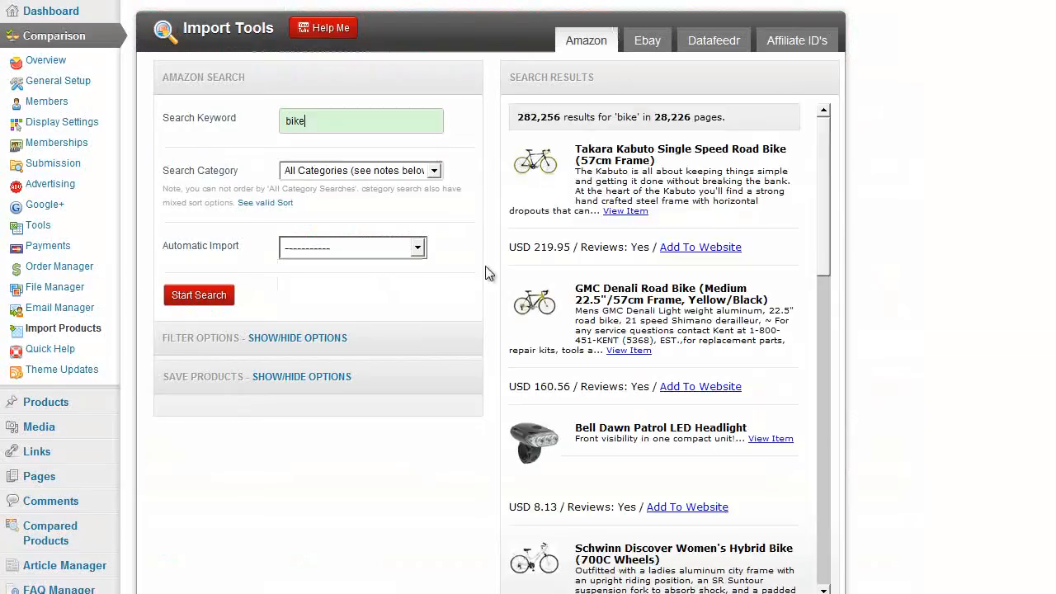
- Try to add the Takara Kabuto Single Speed Road Bike to the website, and load the next page of Amazon results
click(708, 247)
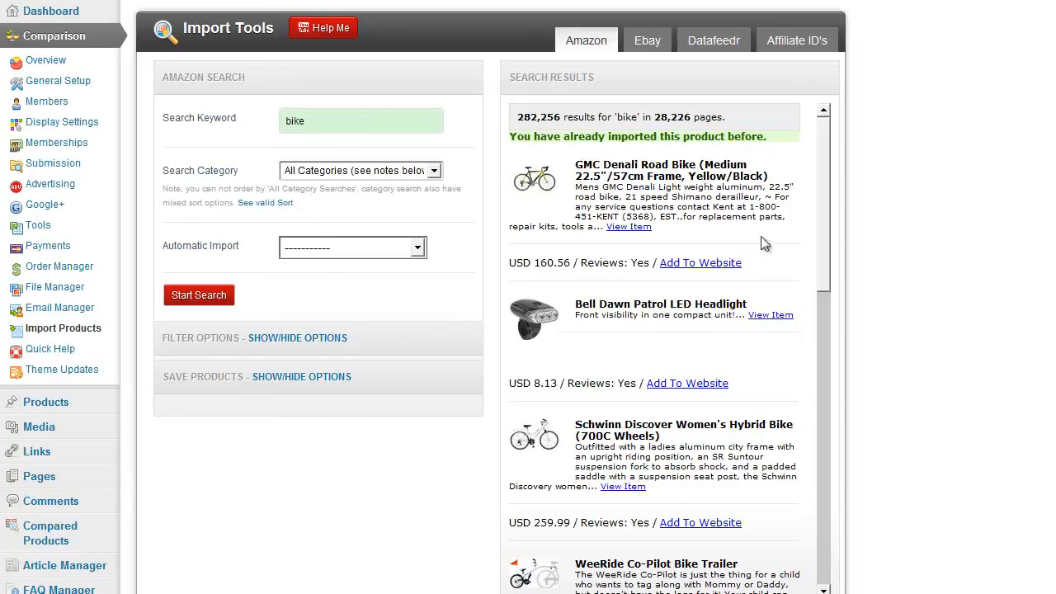
scroll(824, 194, down, 10)
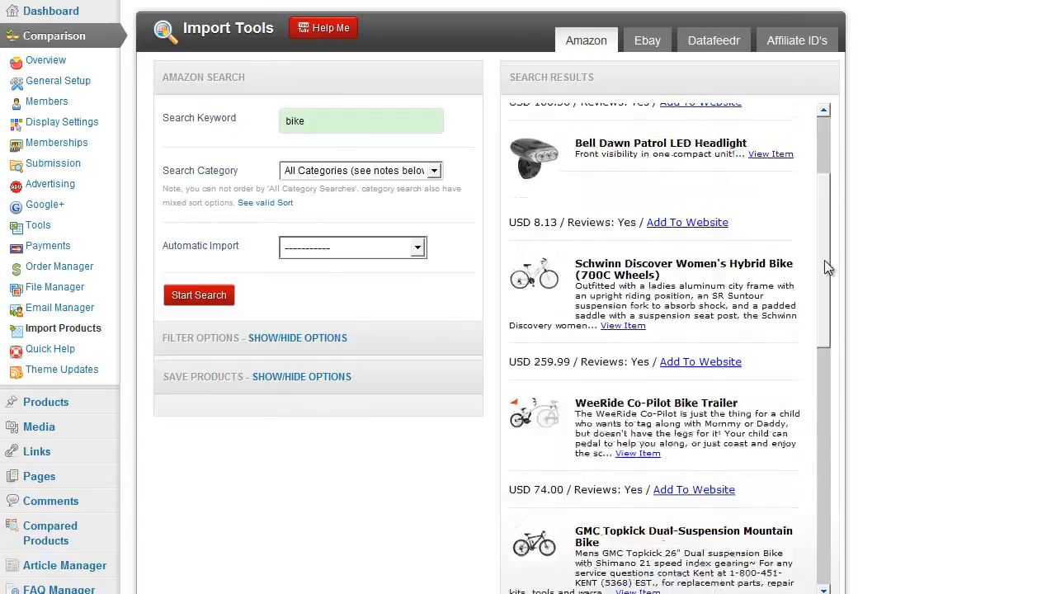
click(763, 553)
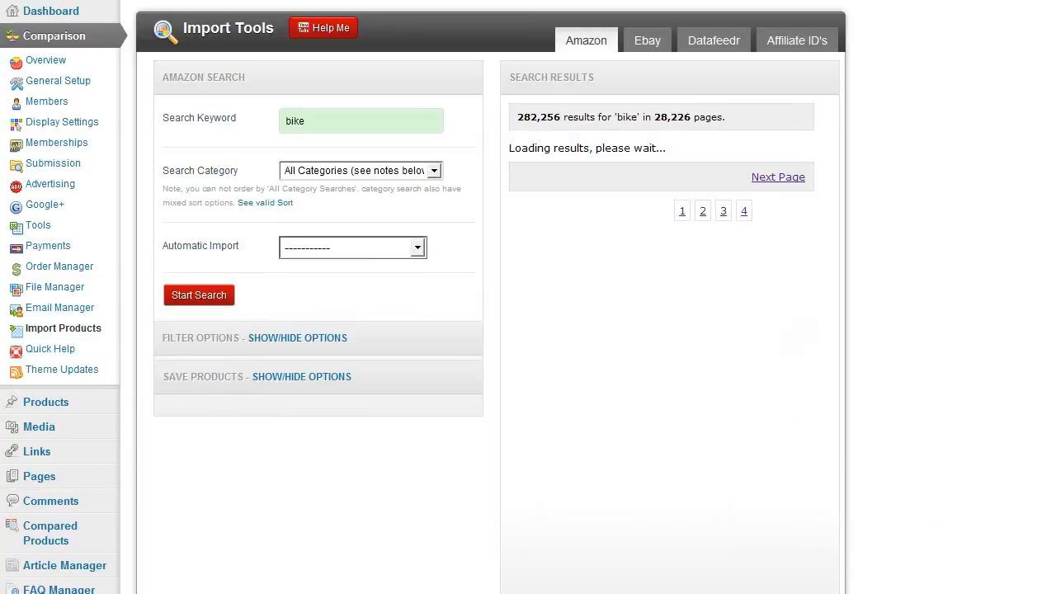
- Add the GMC Denali Pro Road Bike (56cm Frame) and the 58cm Track Fixed Gear Bike from the search results to the website
scroll(727, 390, down, 10)
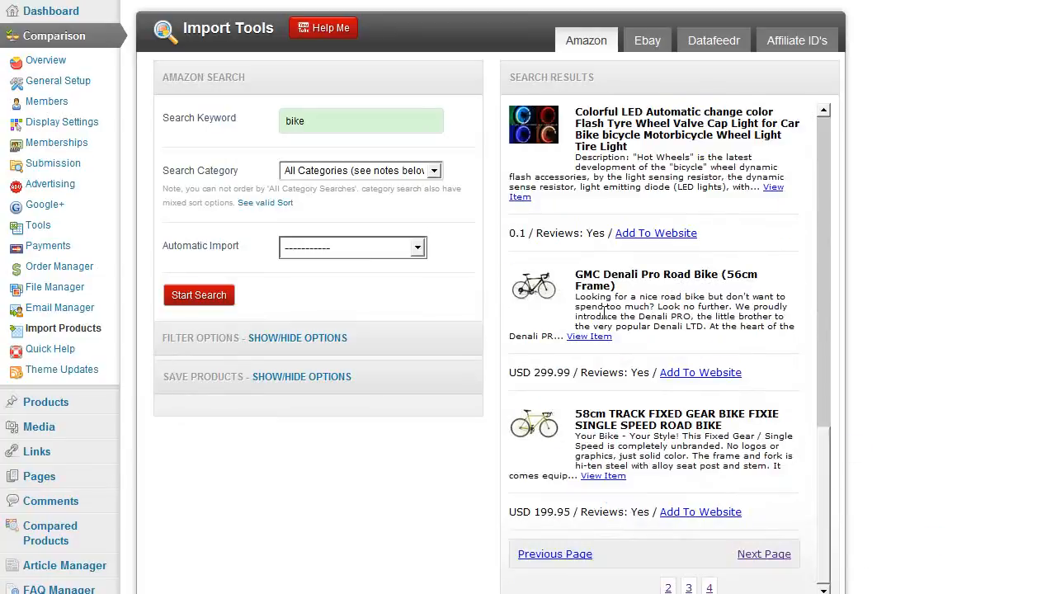
click(684, 374)
scroll(701, 413, down, 2)
click(706, 429)
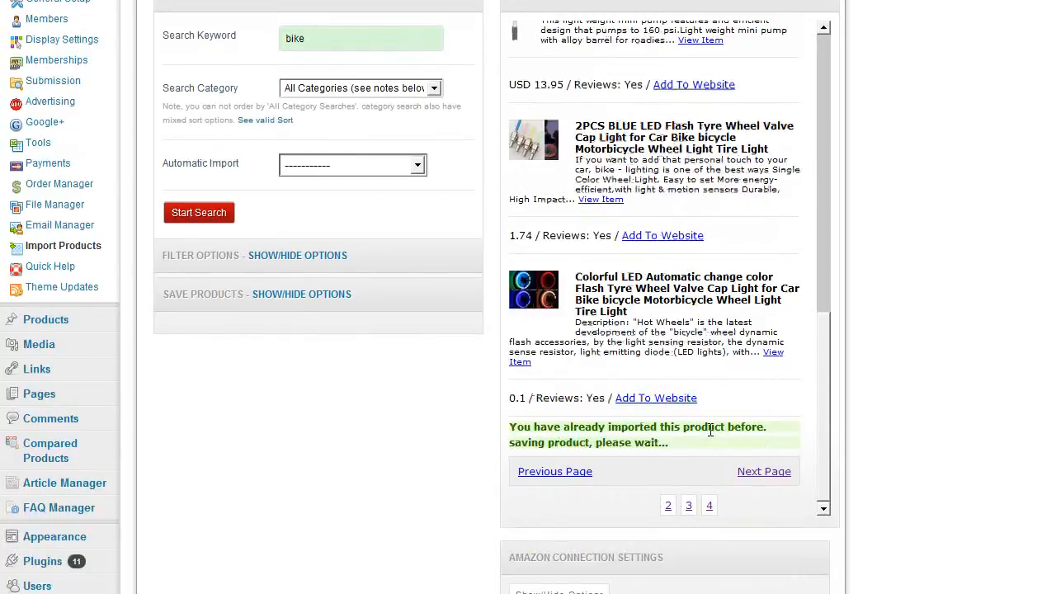
- Load the following page of Amazon bike results and look through its products
click(766, 470)
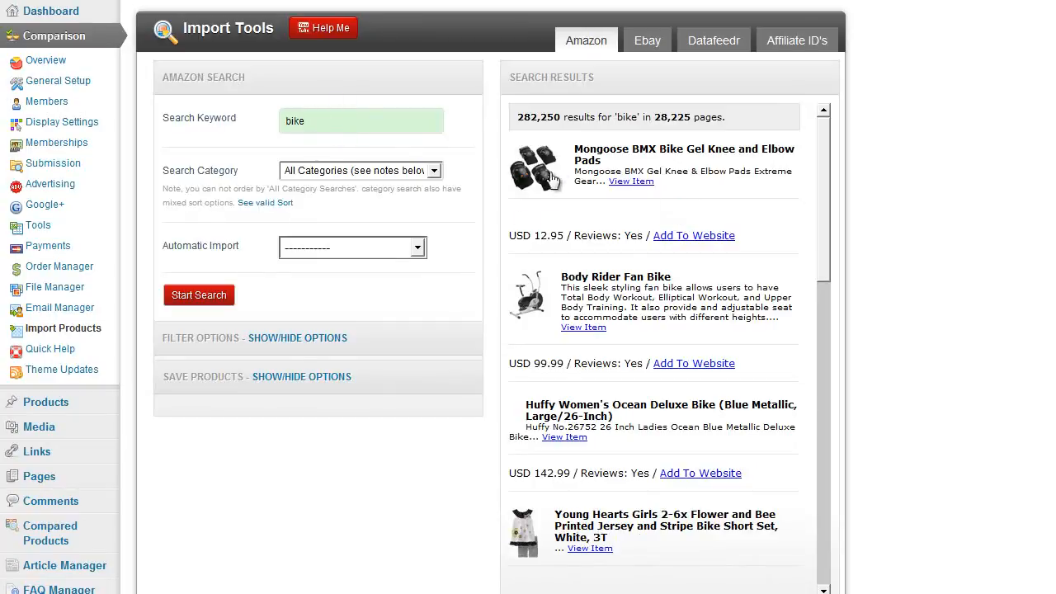
scroll(528, 409, down, 1)
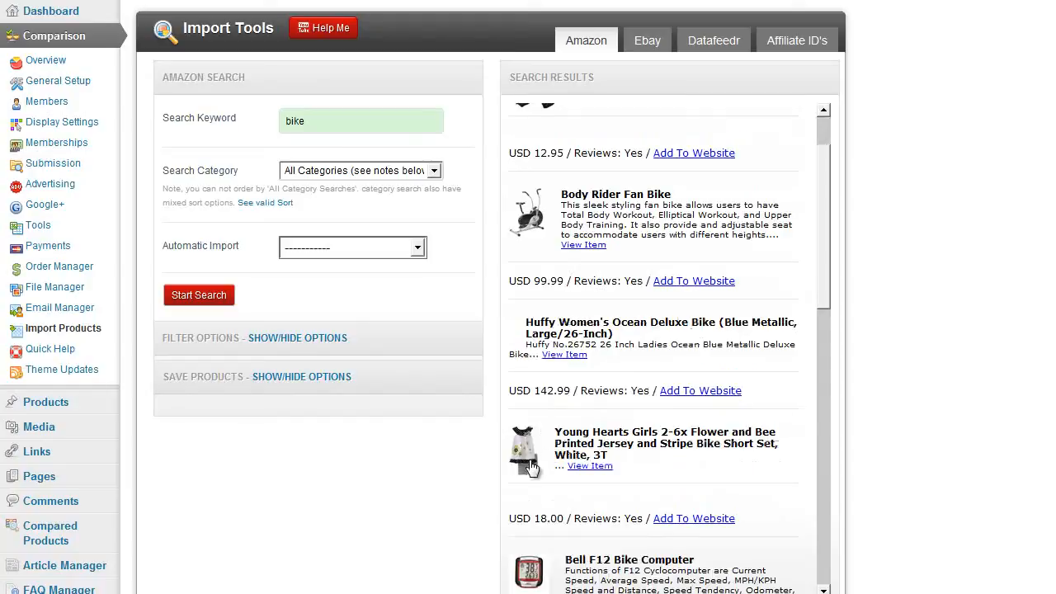
scroll(578, 449, down, 1)
scroll(671, 372, up, 2)
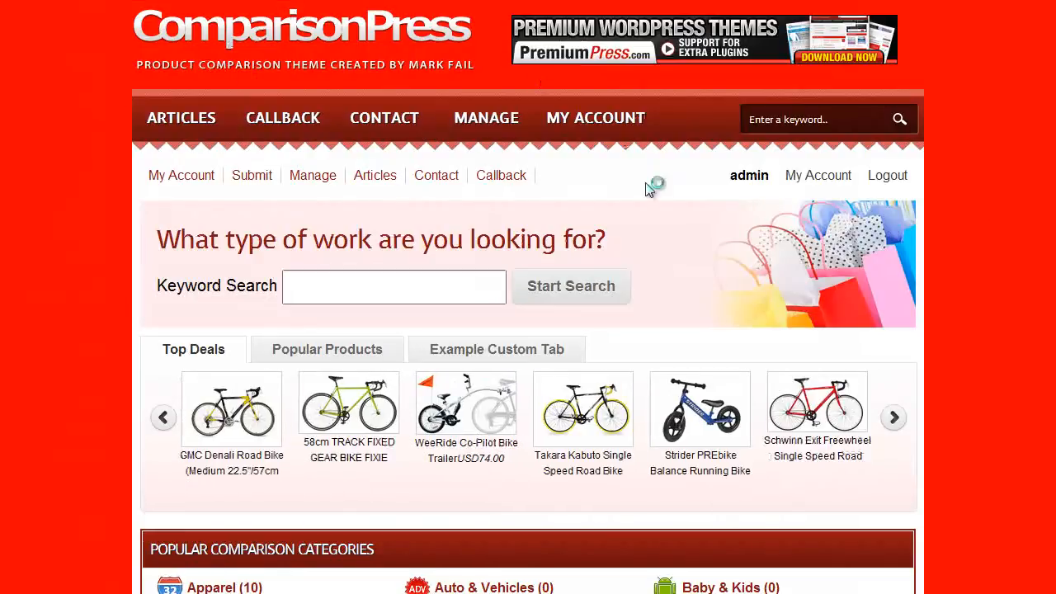
- Check the storefront's home page and open the list of the website's products
scroll(1008, 244, down, 2)
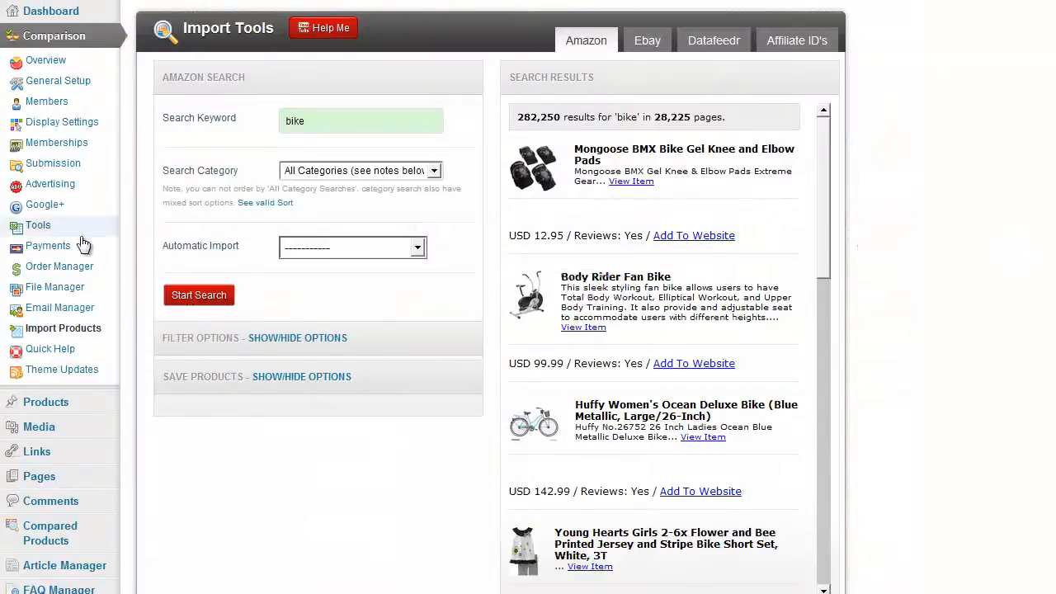
scroll(83, 242, down, 2)
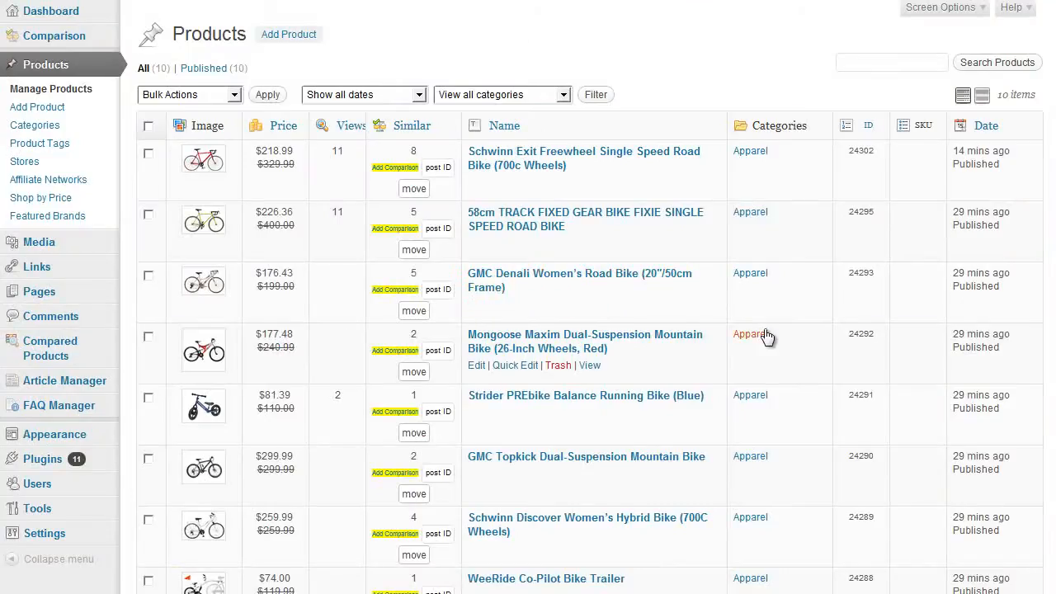
- Open the Strider PREbike Balance Running Bike (Blue) product page in a new tab and look over its price comparison
scroll(767, 336, down, 2)
right_click(591, 252)
click(627, 262)
key(ctrl+Tab)
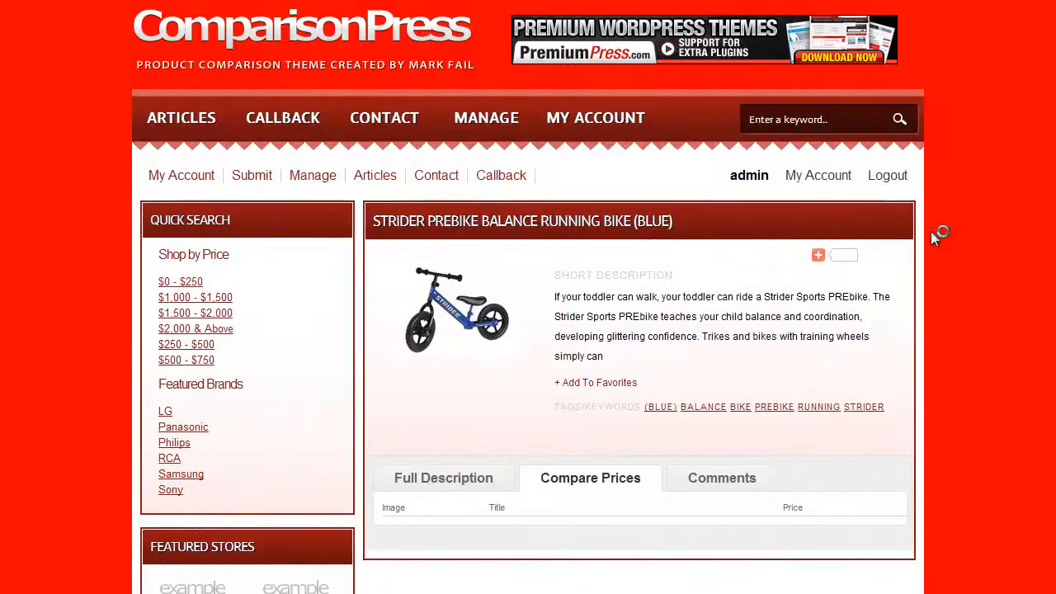
scroll(940, 212, down, 3)
scroll(891, 210, up, 2)
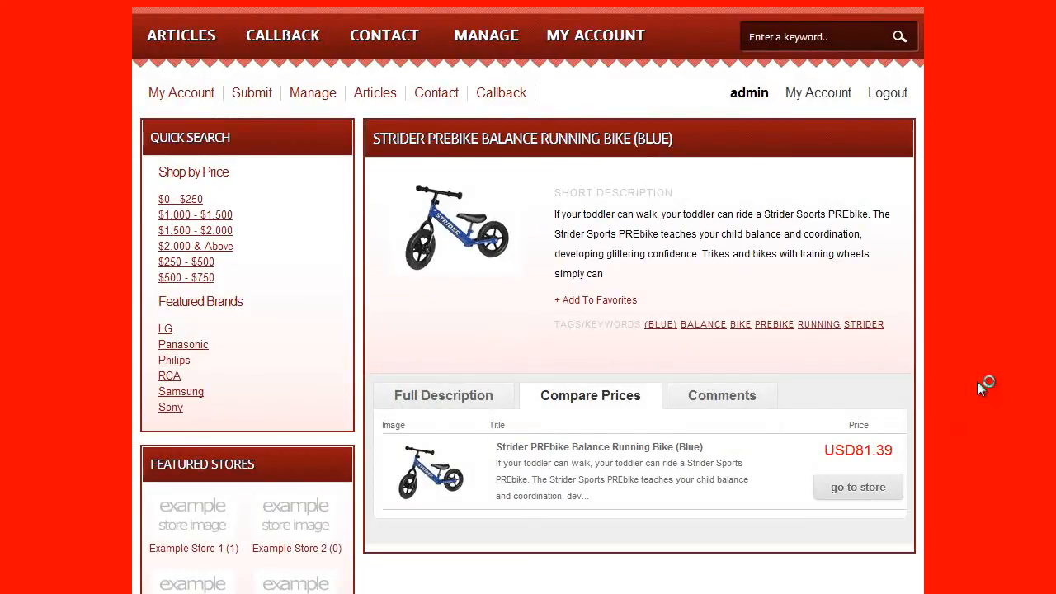
scroll(964, 385, down, 1)
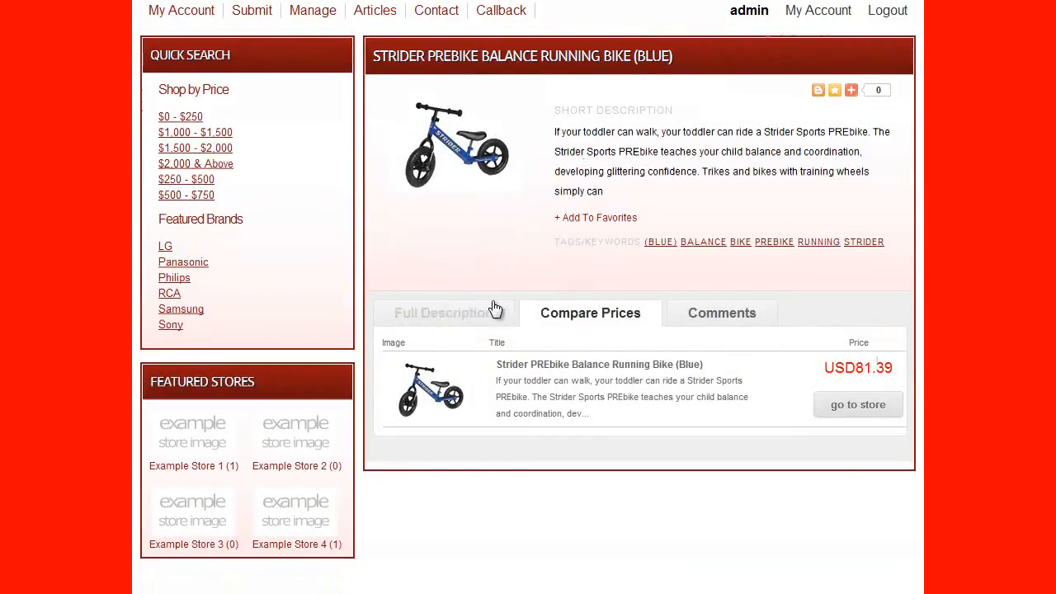
- View the Strider bike's full description, return to its price comparison, and view its photo enlarged
click(471, 321)
scroll(465, 361, down, 1)
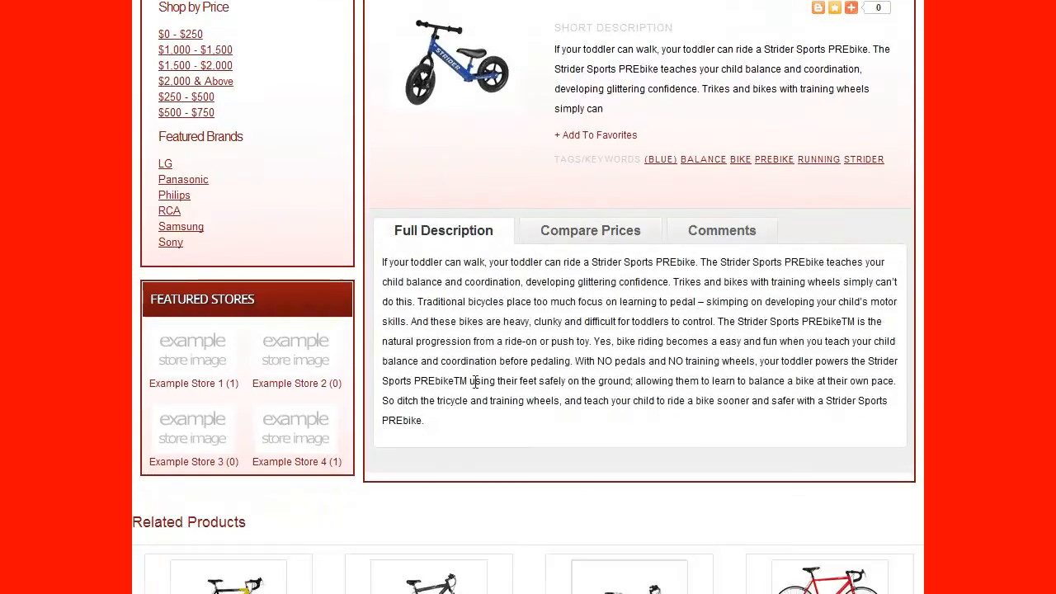
scroll(466, 361, up, 1)
click(602, 327)
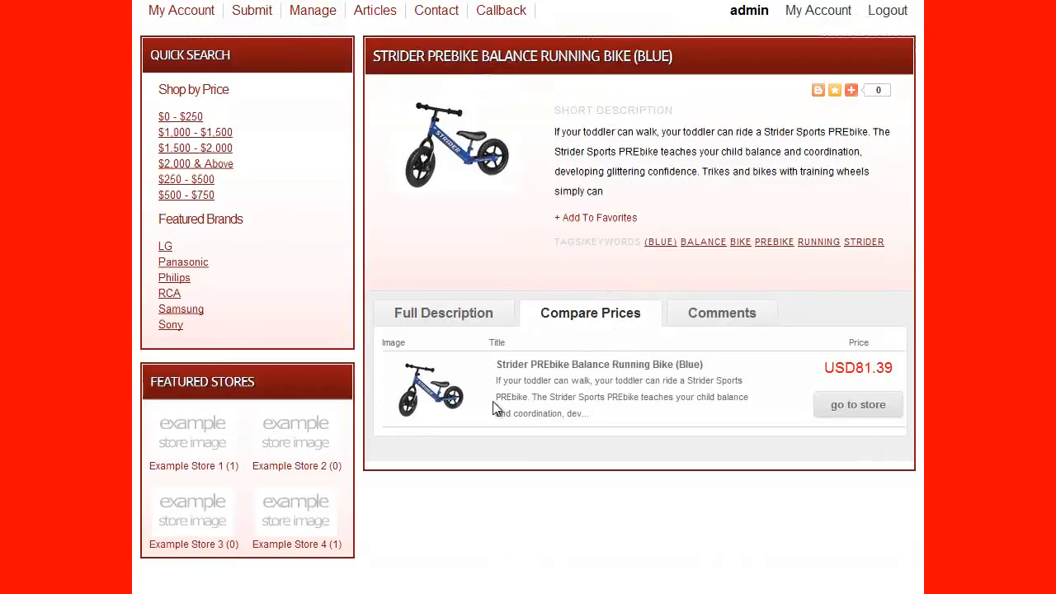
click(458, 381)
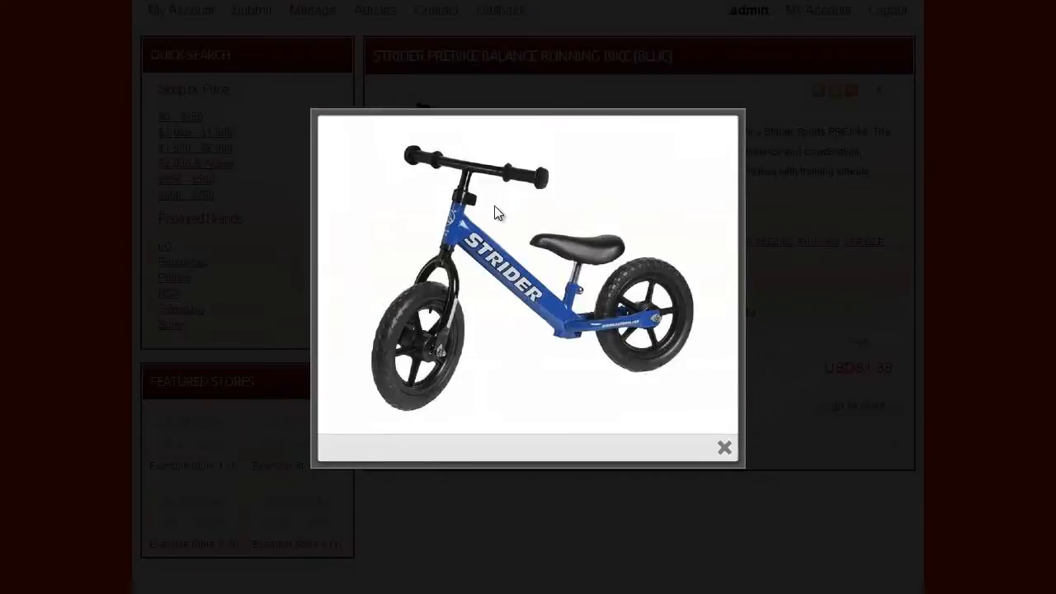
click(726, 449)
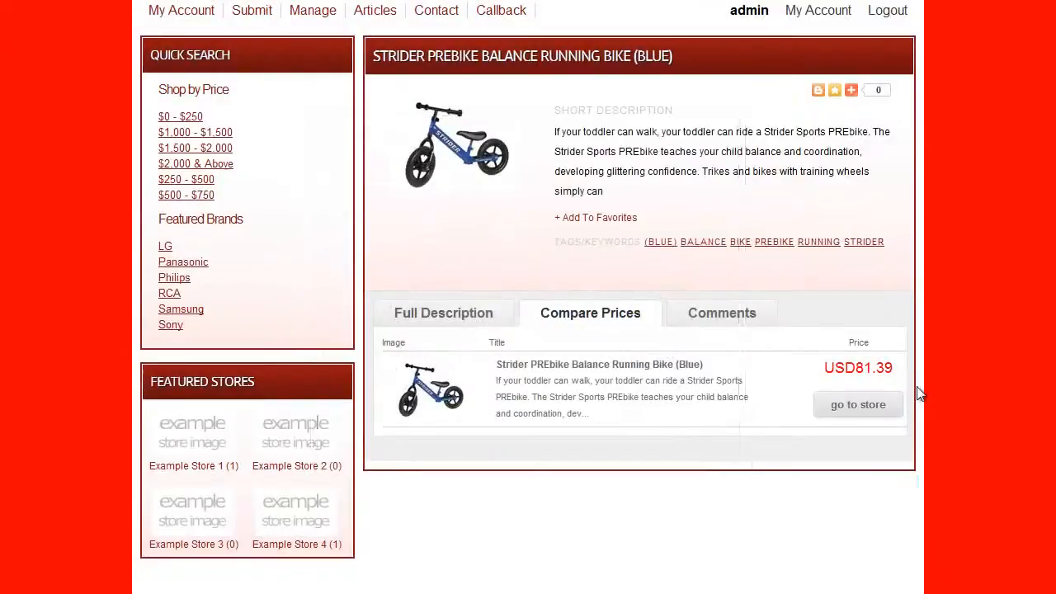
- Follow the Strider bike's store link and look over its product page again
click(844, 412)
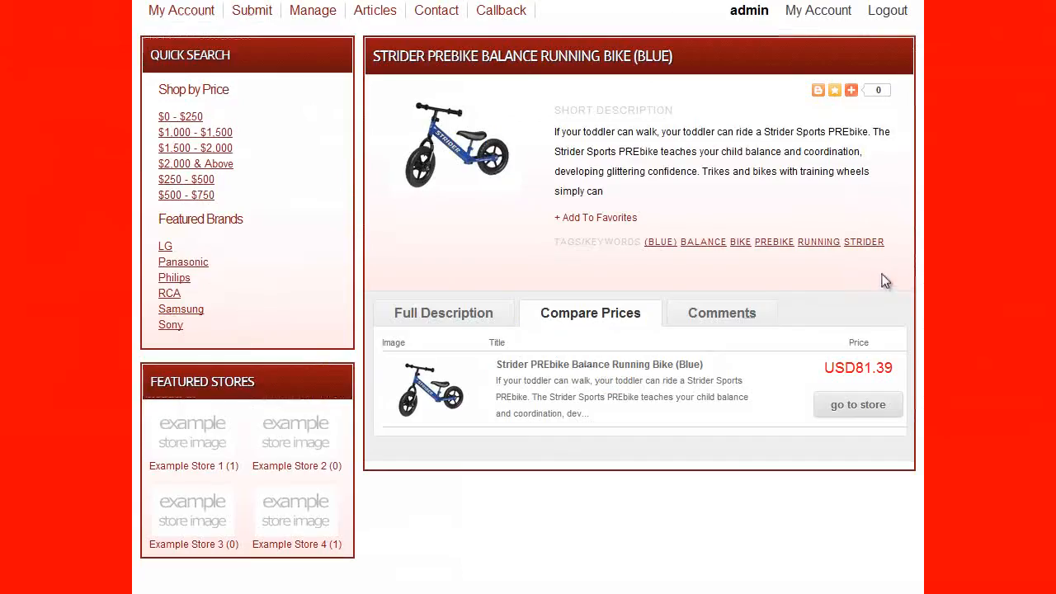
scroll(1001, 239, up, 2)
scroll(986, 283, down, 1)
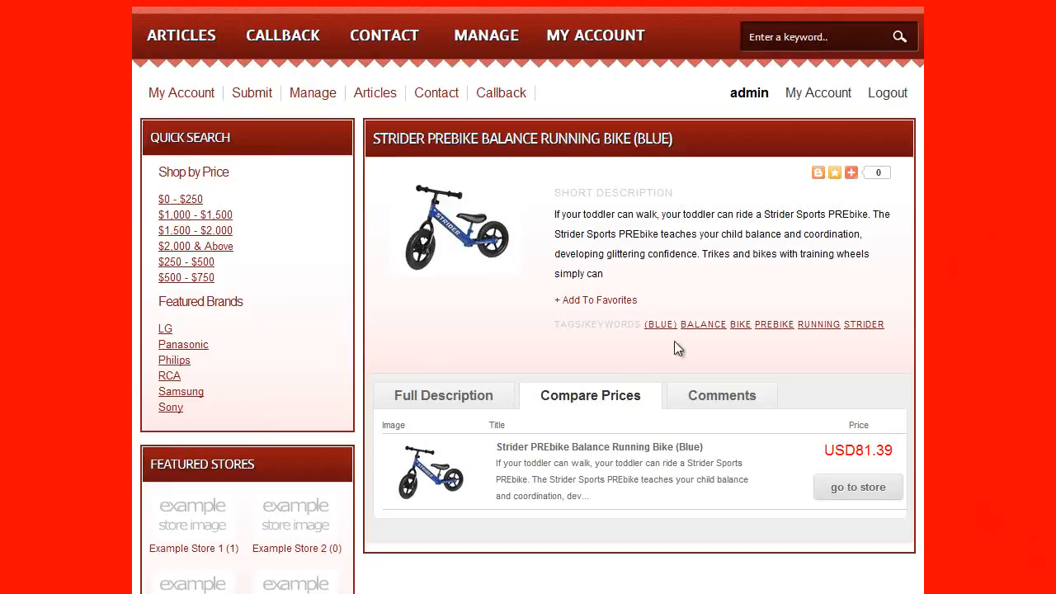
scroll(579, 296, down, 1)
scroll(494, 272, up, 2)
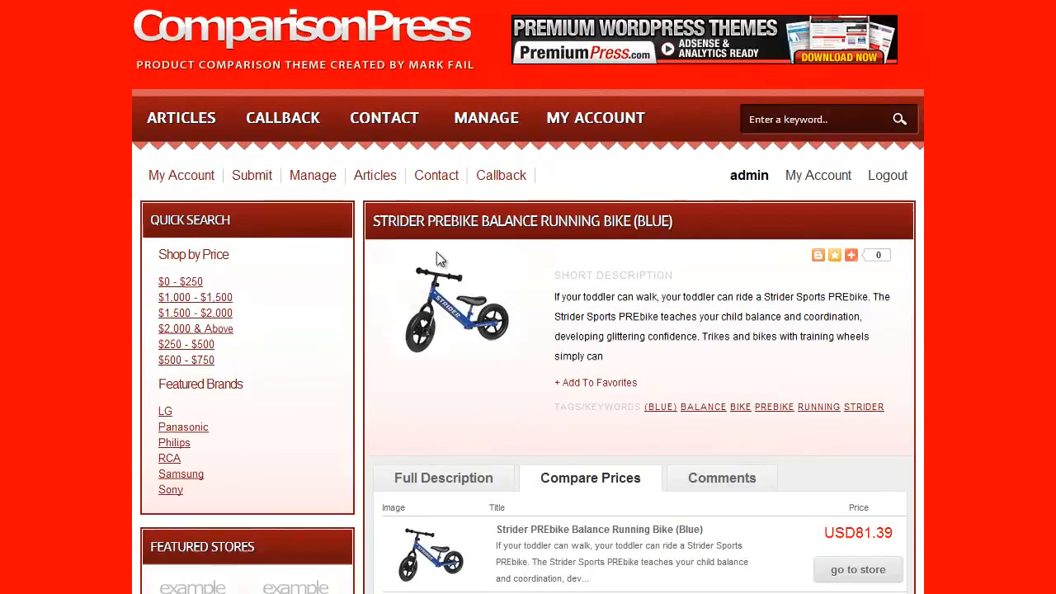
scroll(462, 305, down, 1)
scroll(620, 470, up, 1)
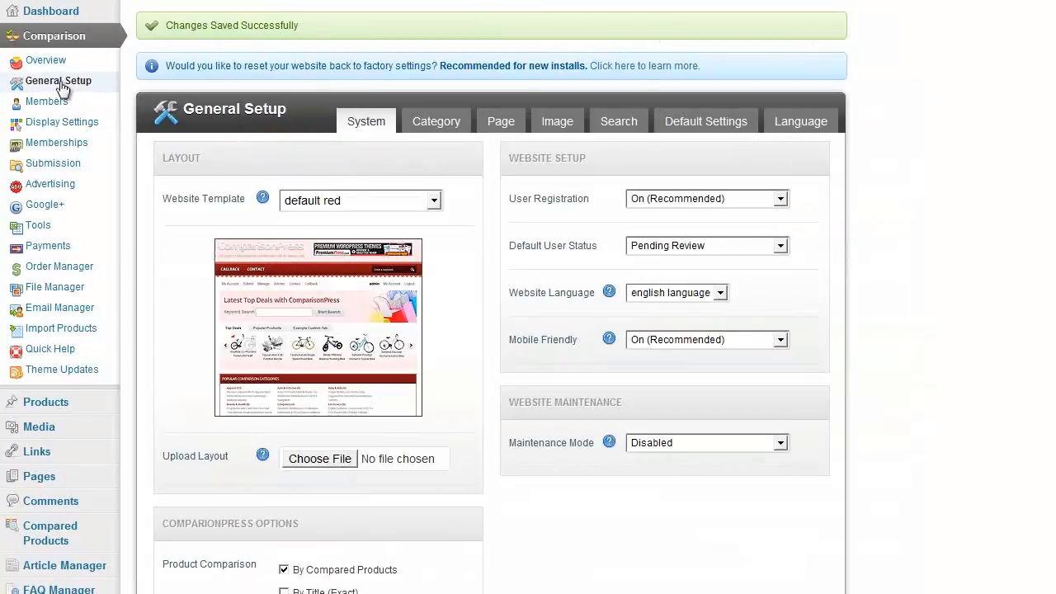
- Examine the product comparison options in General Setup alongside the Strider bike's title and compared prices on its product page
scroll(462, 311, down, 4)
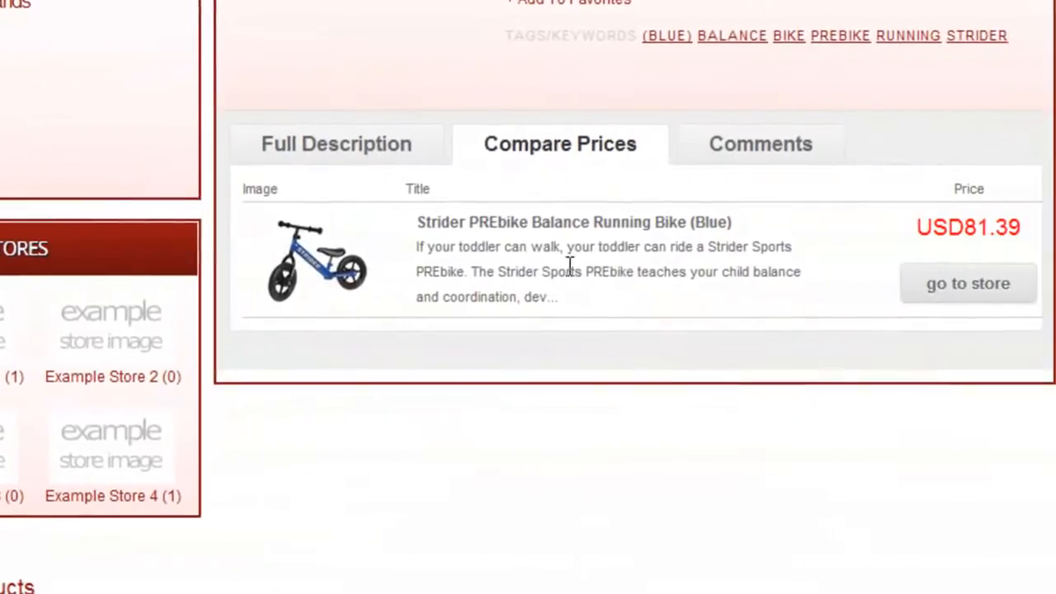
scroll(581, 435, up, 1)
scroll(536, 417, down, 3)
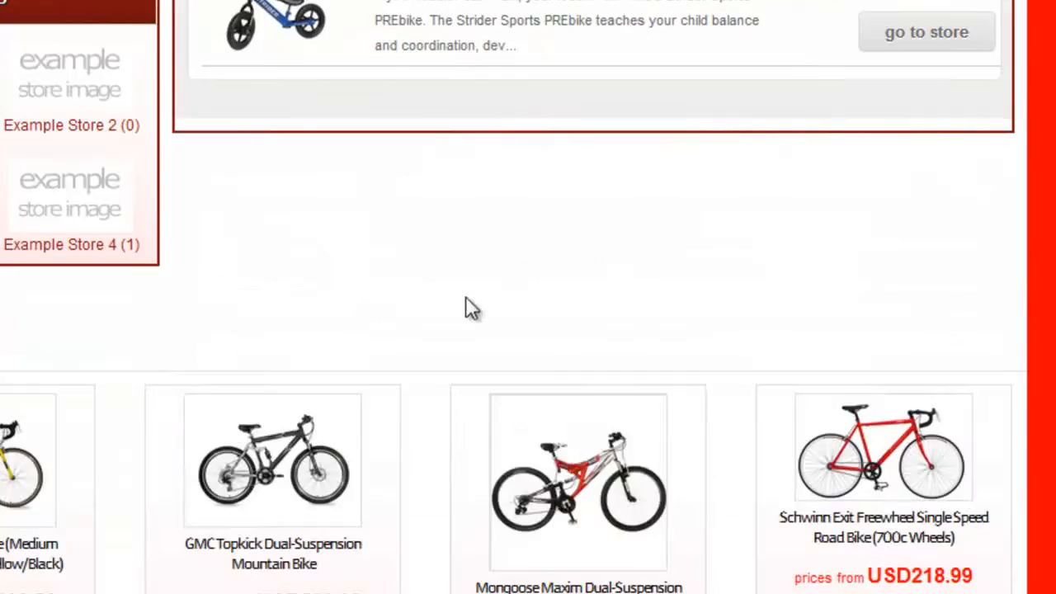
scroll(577, 330, up, 2)
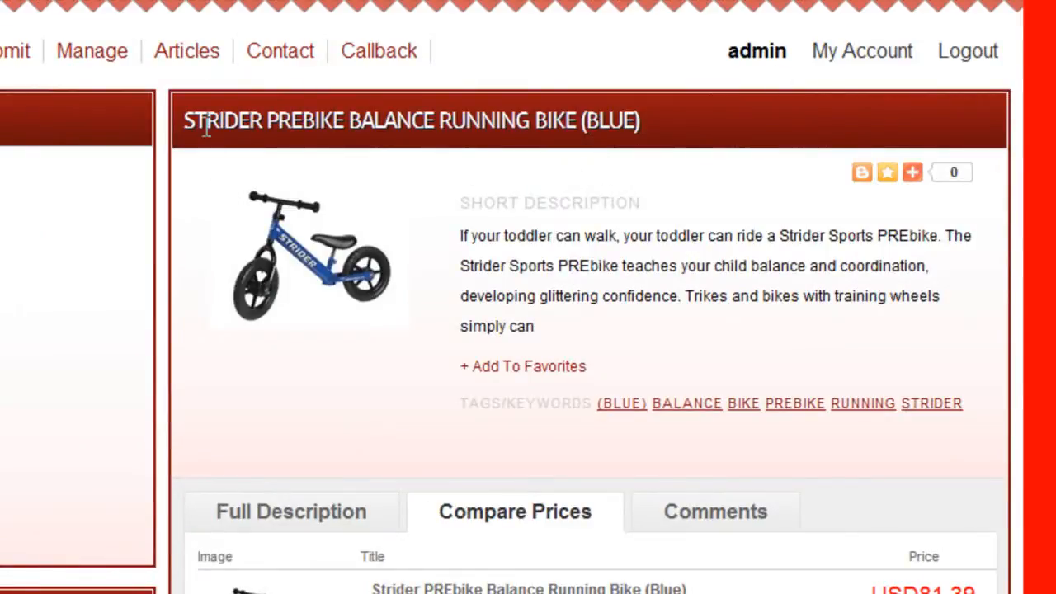
drag(183, 117, 703, 140)
click(618, 223)
scroll(535, 444, down, 2)
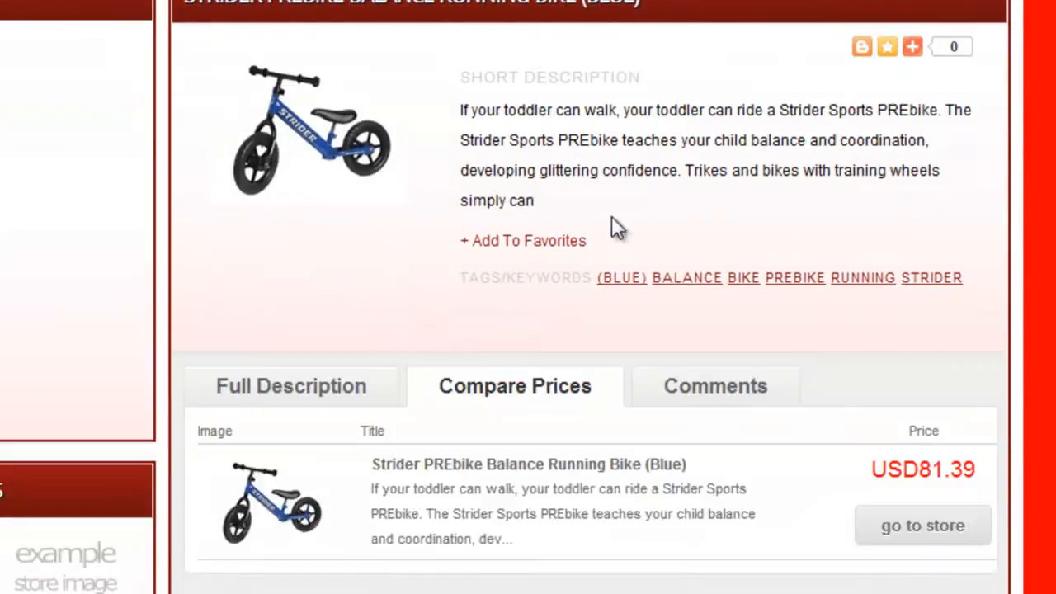
scroll(534, 444, down, 4)
scroll(551, 321, up, 4)
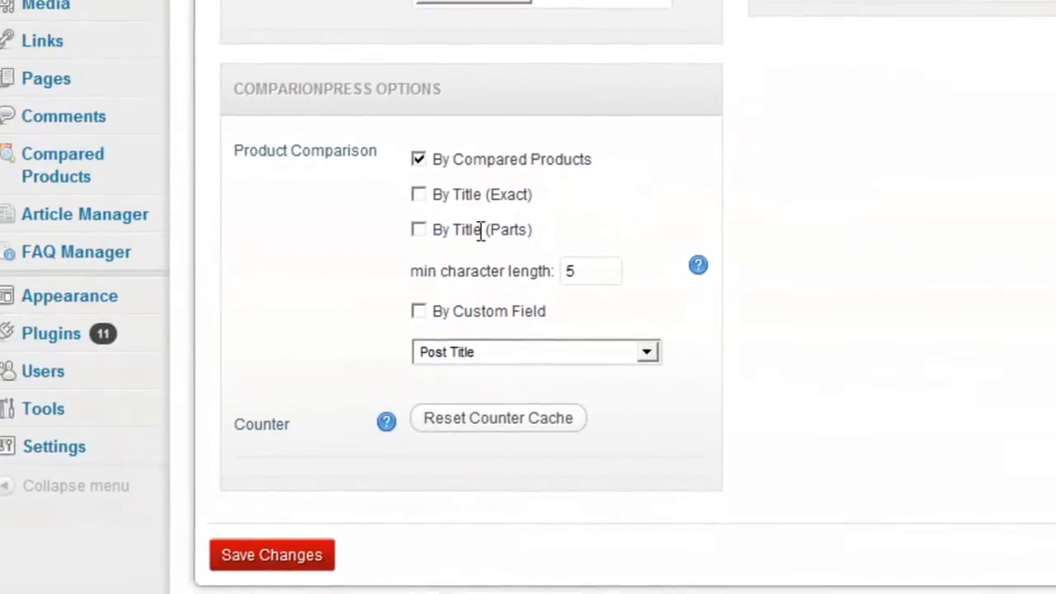
- Examine the By Title (Parts) comparison option in General Setup against the words in the Strider bike's title
double_click(541, 229)
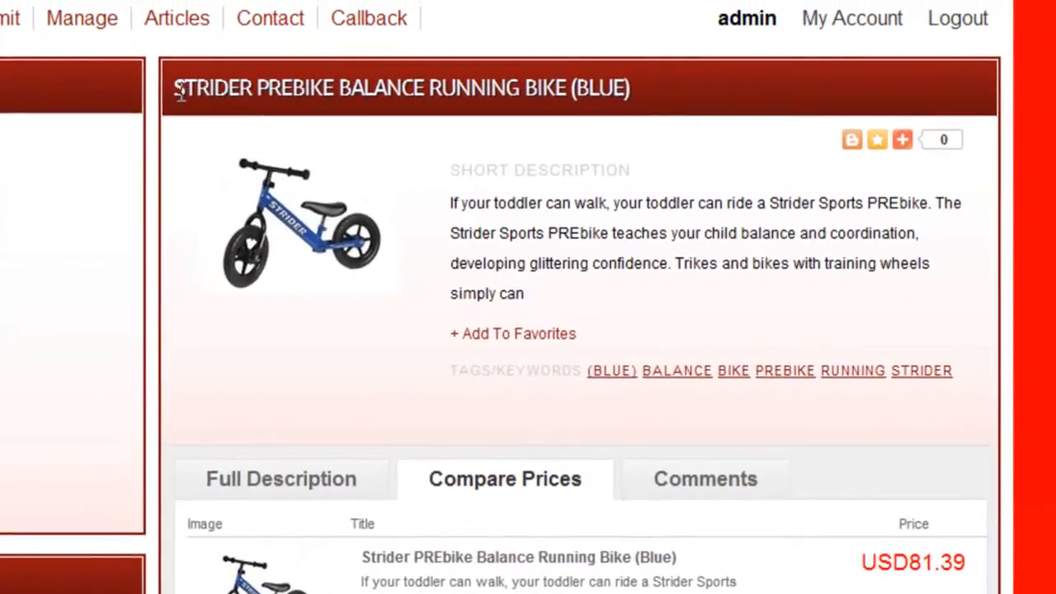
drag(174, 87, 442, 99)
click(212, 98)
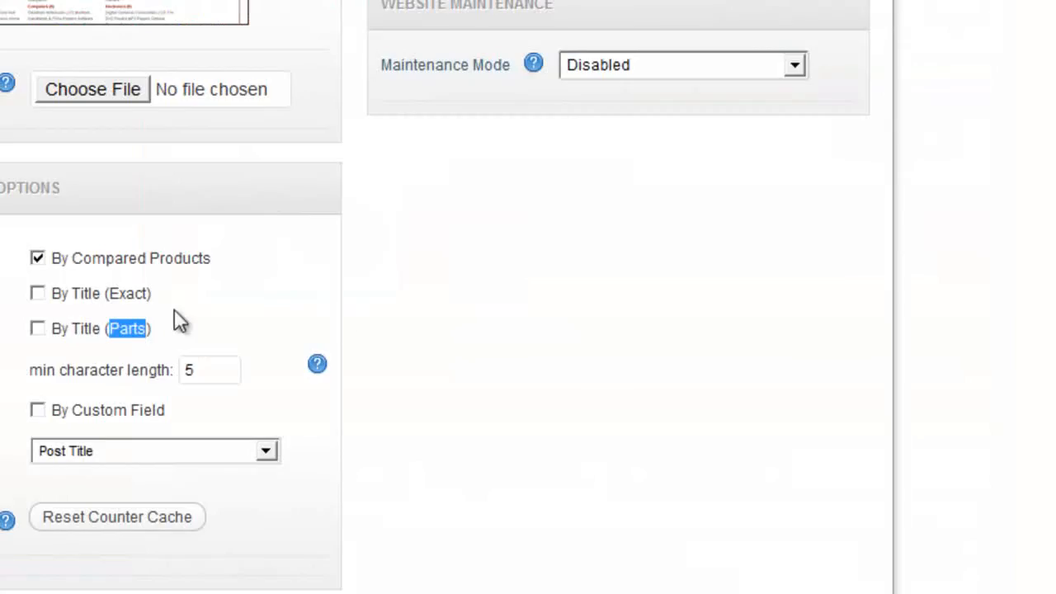
click(477, 194)
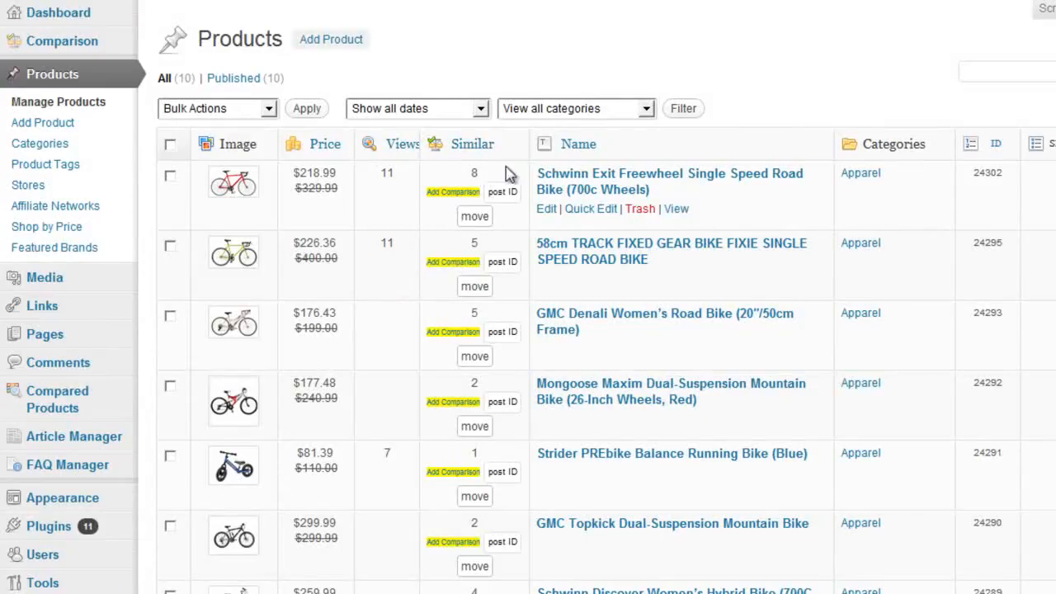
- Move the WeeRide Co-Pilot Bike Trailer into the Strider PREbike's comparison in the products list, using the Strider's post ID 24291
scroll(470, 171, down, 3)
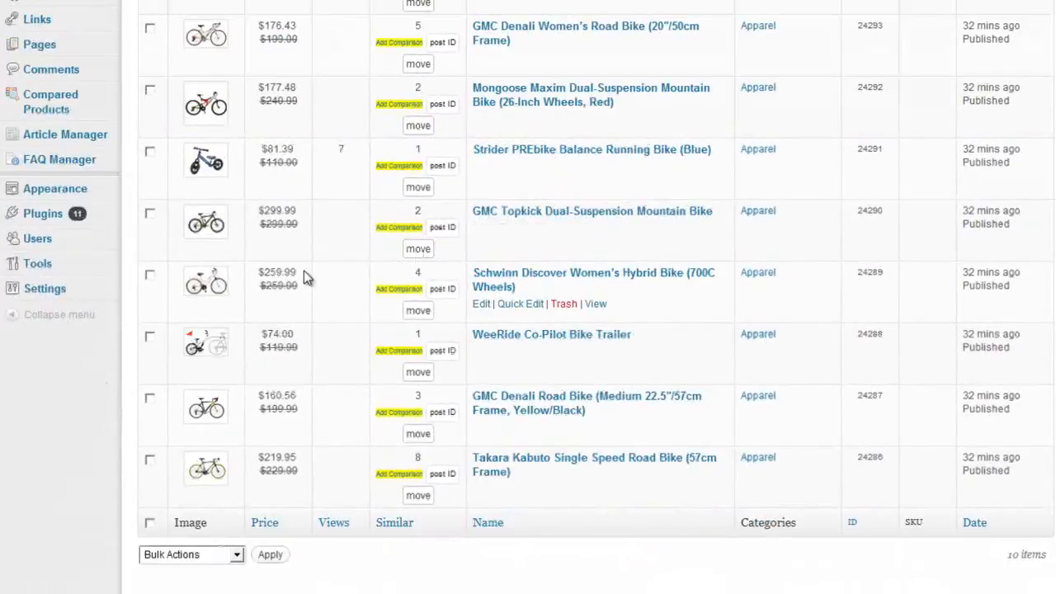
scroll(304, 271, up, 2)
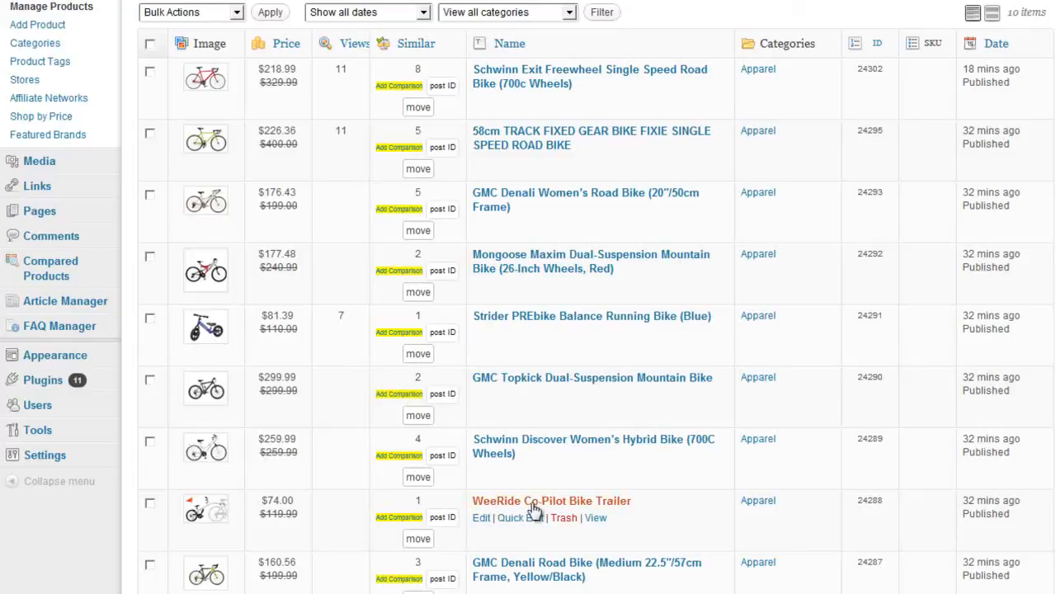
drag(887, 499, 858, 502)
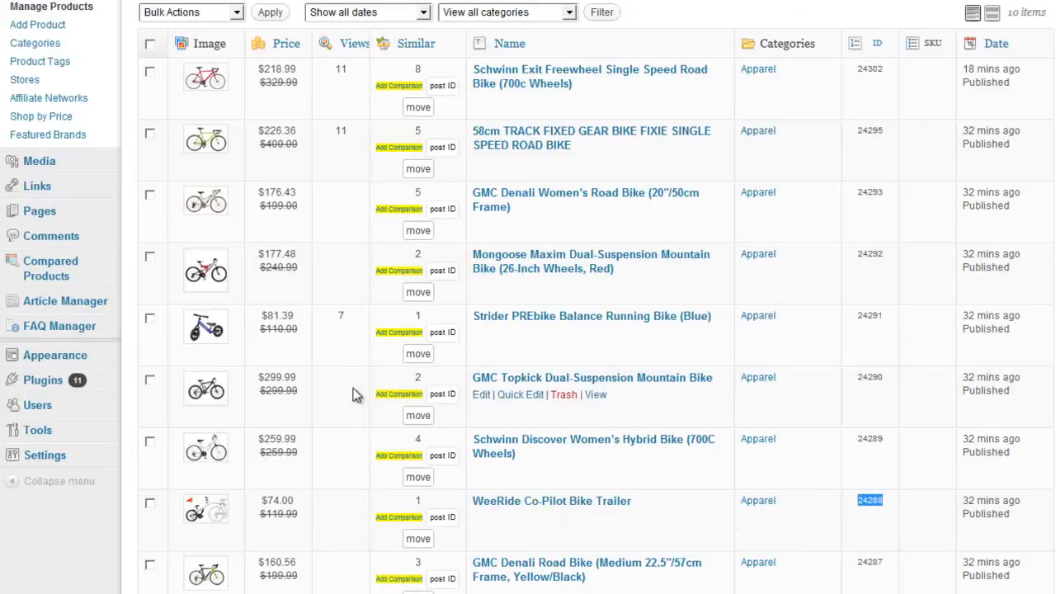
drag(888, 313, 856, 317)
key(ctrl+c)
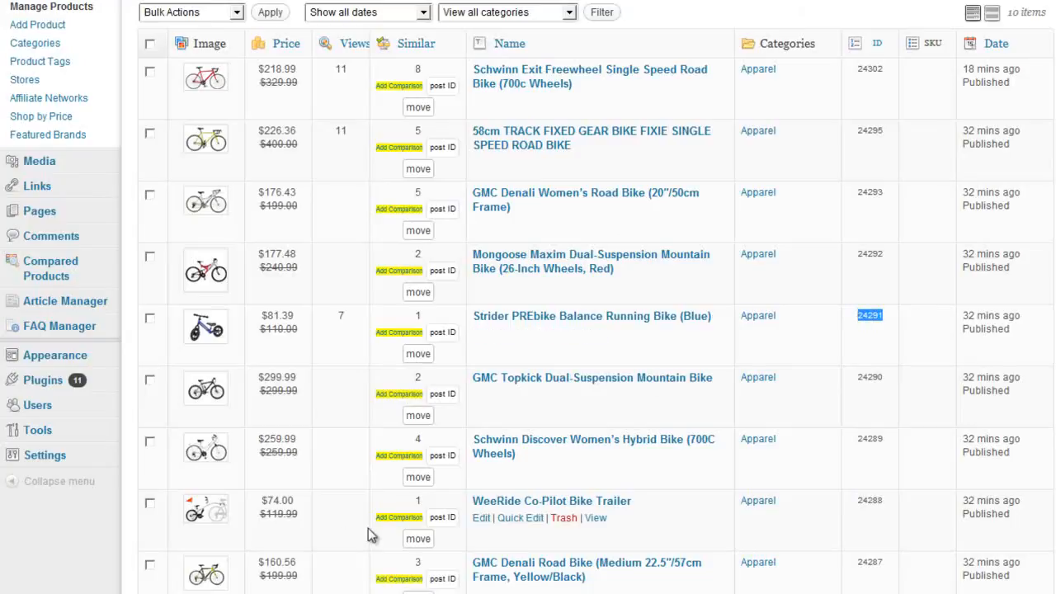
click(442, 517)
key(ctrl+v)
scroll(363, 508, down, 2)
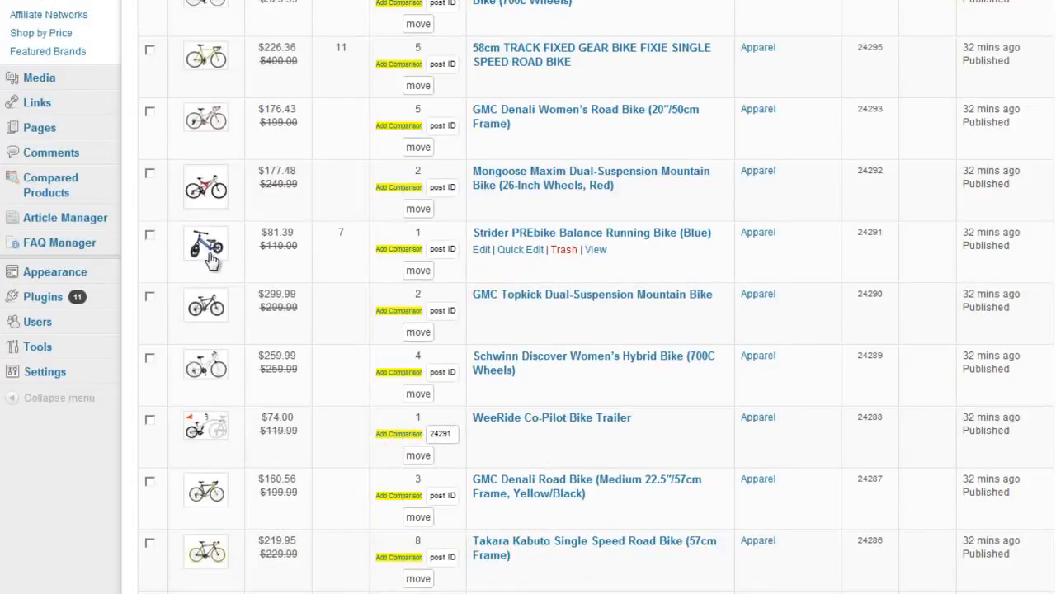
click(420, 461)
scroll(432, 461, down, 1)
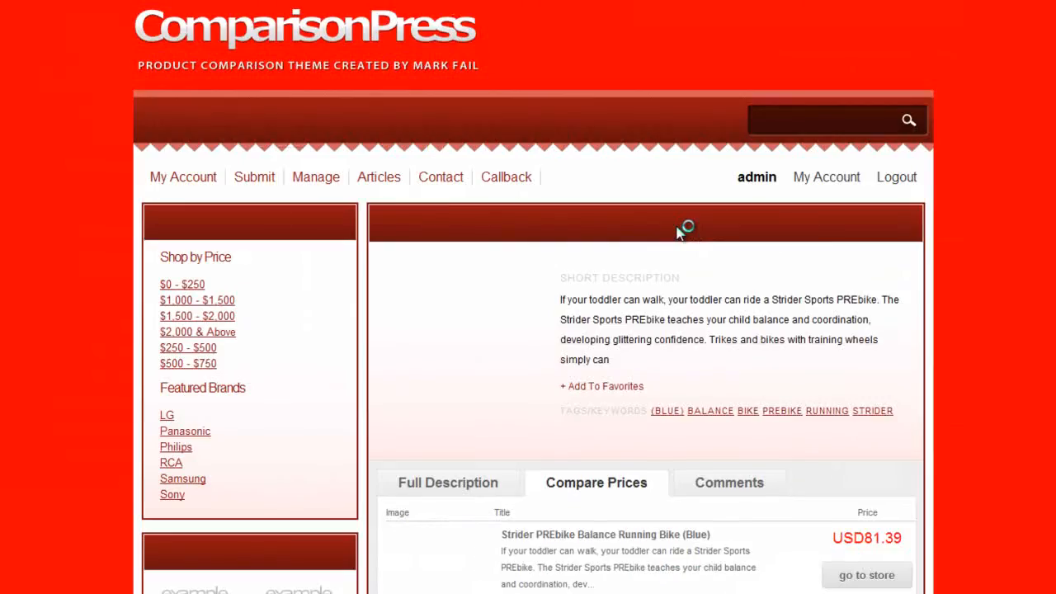
- Check the price comparison on the Strider bike's product page for the WeeRide Co-Pilot Bike Trailer
scroll(681, 235, down, 3)
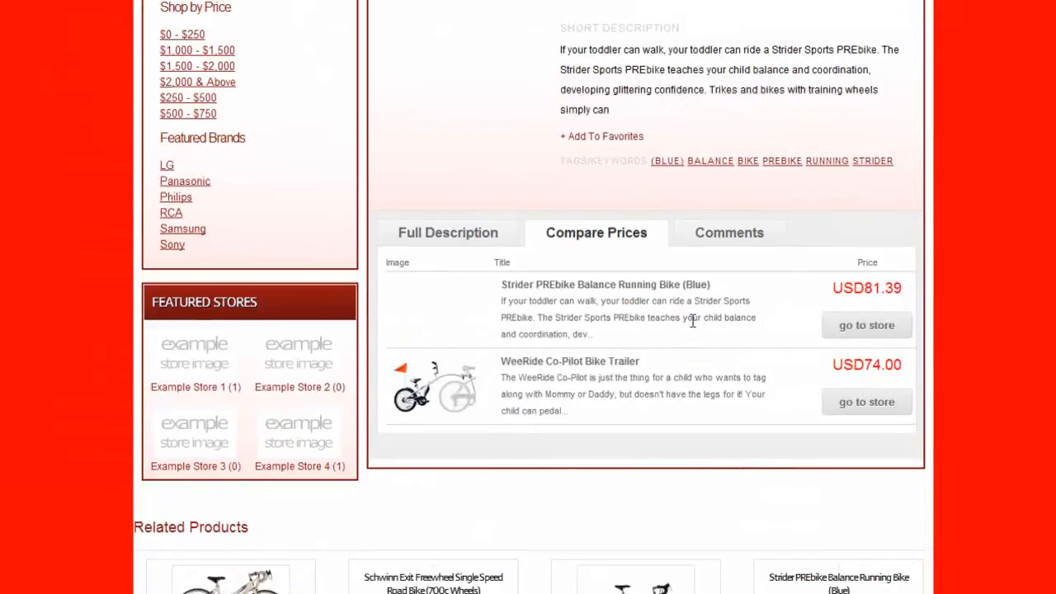
scroll(697, 323, up, 1)
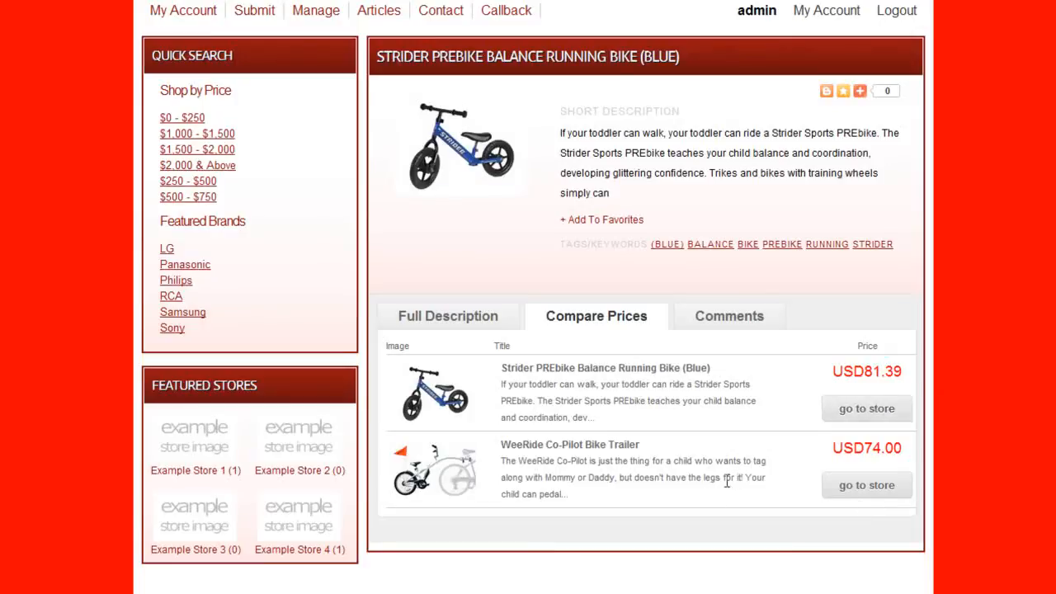
scroll(726, 460, up, 1)
scroll(695, 388, down, 2)
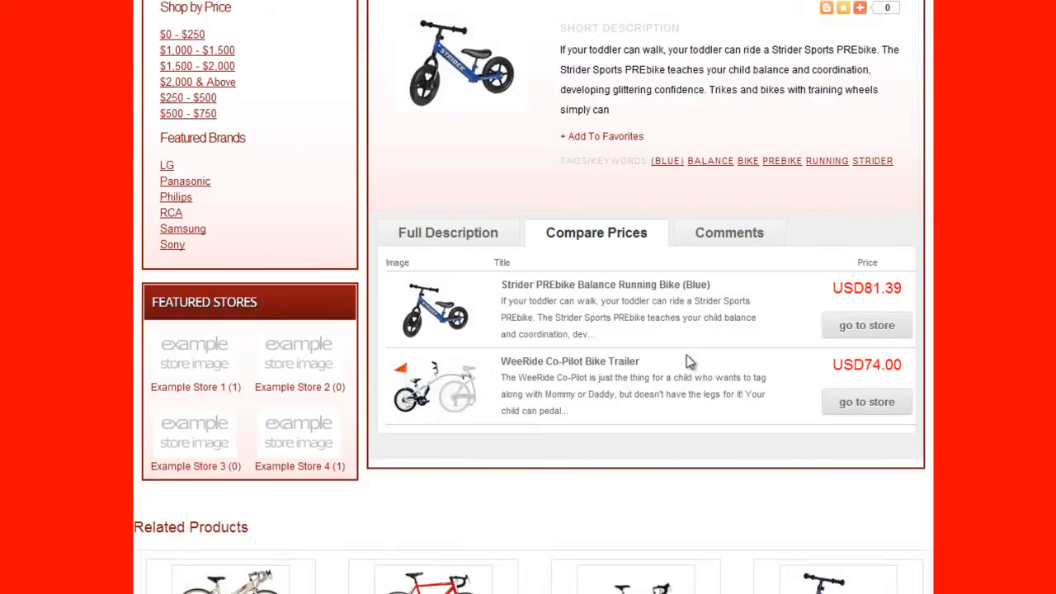
scroll(672, 352, up, 1)
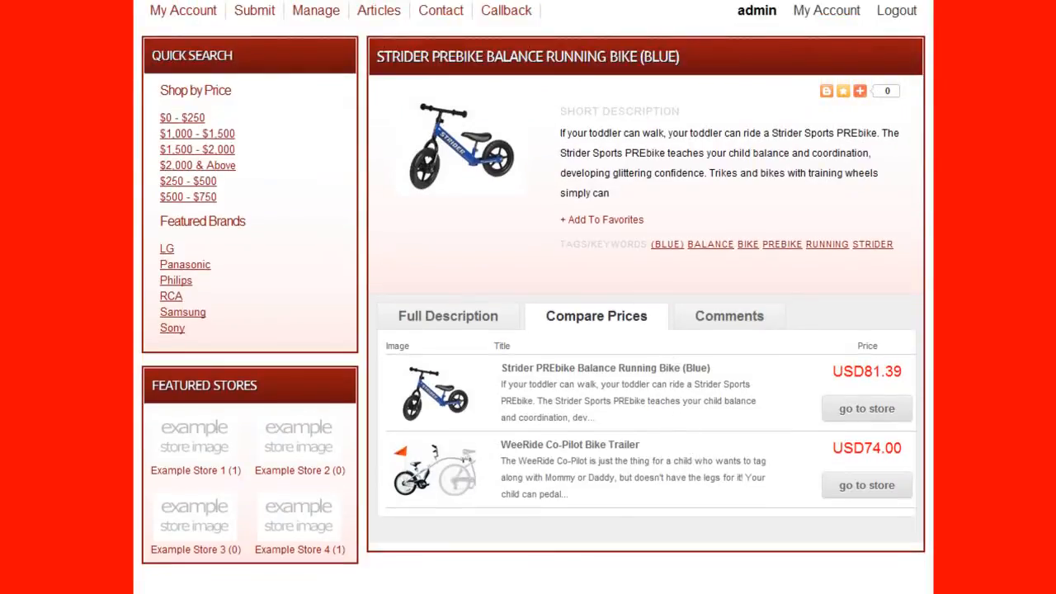
- Move the Takara Kabuto Single Speed Road Bike (57cm Frame) into the Strider's comparison using post ID 24291, and check the Strider's product page
click(620, 0)
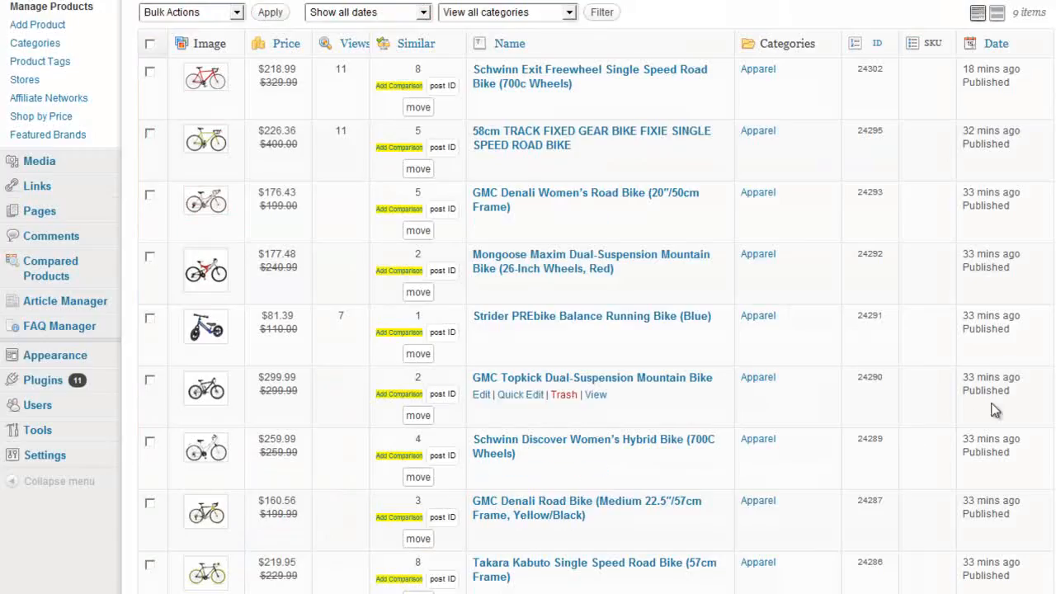
scroll(475, 476, down, 2)
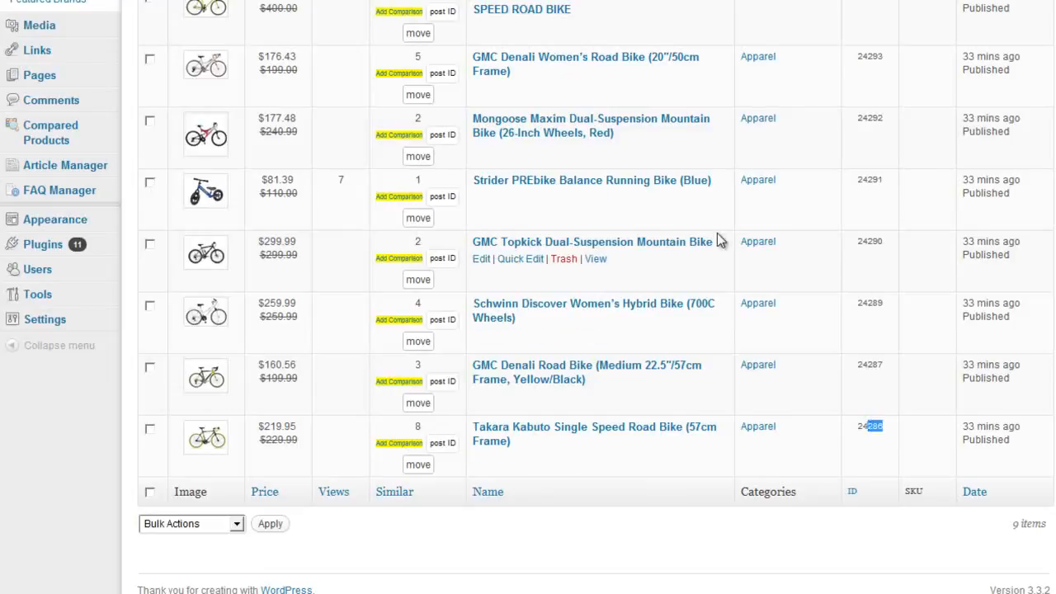
double_click(879, 180)
key(ctrl+c)
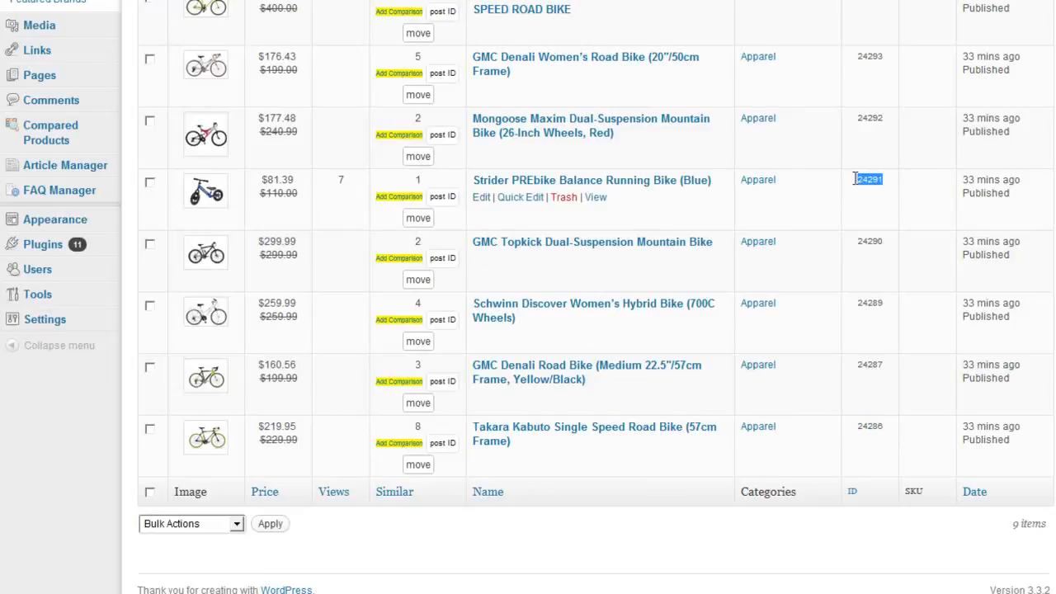
click(442, 443)
key(ctrl+v)
click(416, 467)
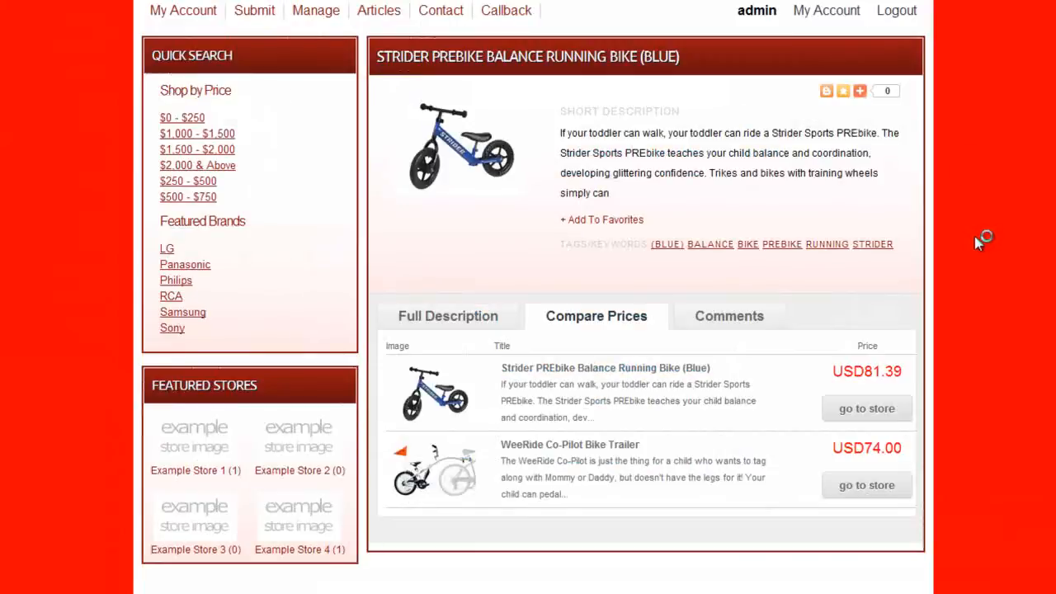
scroll(959, 260, down, 4)
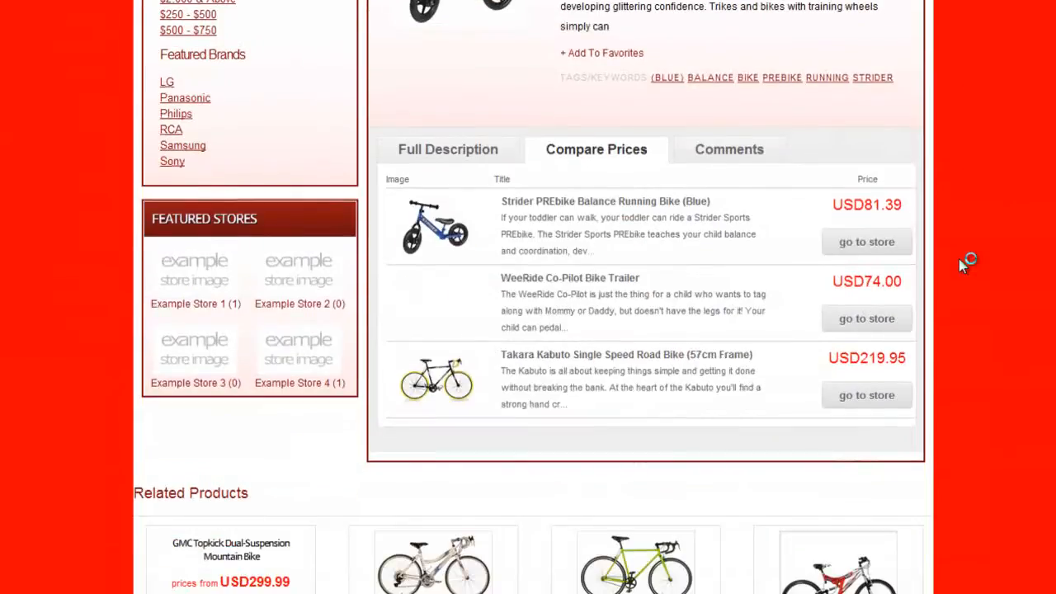
scroll(677, 448, up, 2)
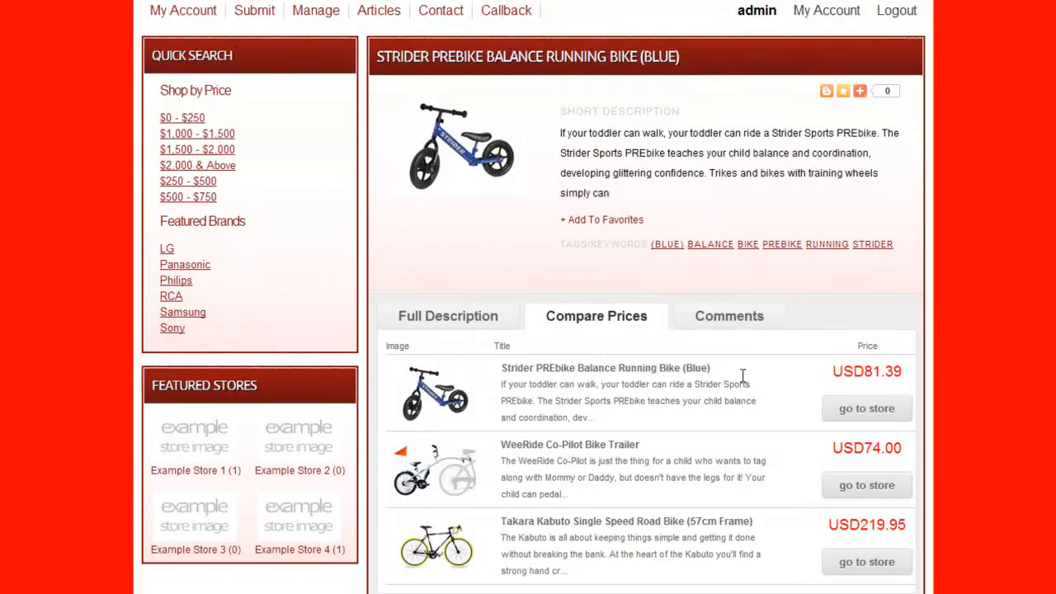
- Examine the products in the Strider bike's price comparison and the products list that manages those comparisons
scroll(567, 536, down, 1)
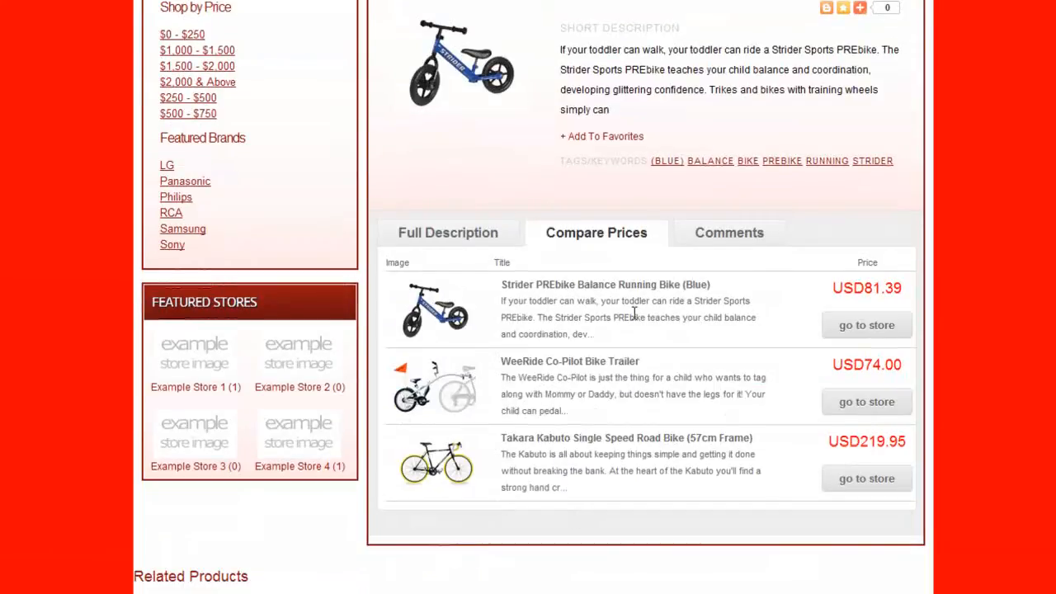
scroll(566, 394, up, 1)
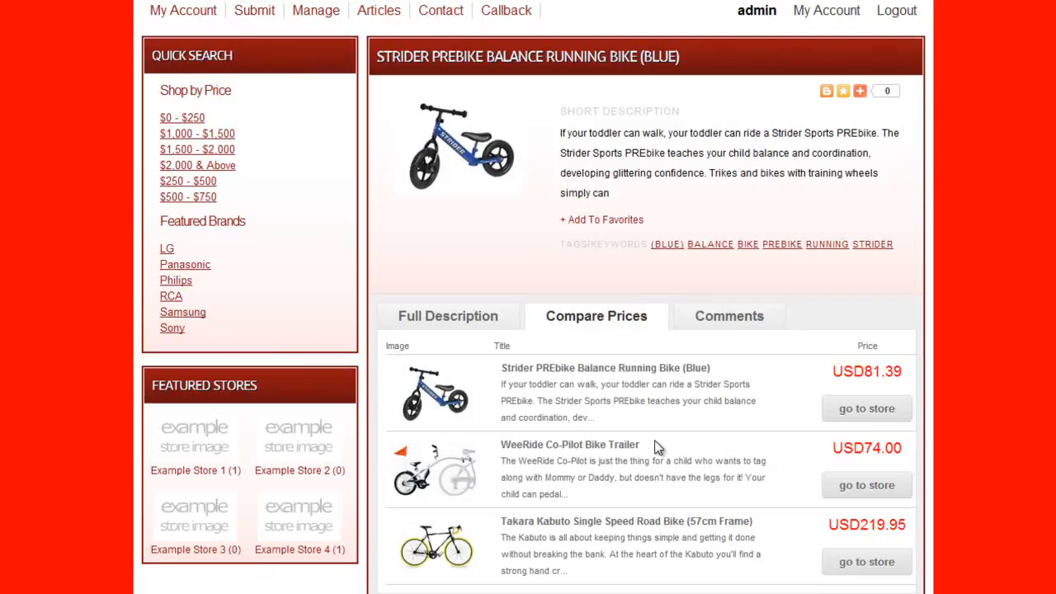
scroll(655, 441, up, 1)
scroll(655, 441, down, 1)
scroll(572, 394, down, 1)
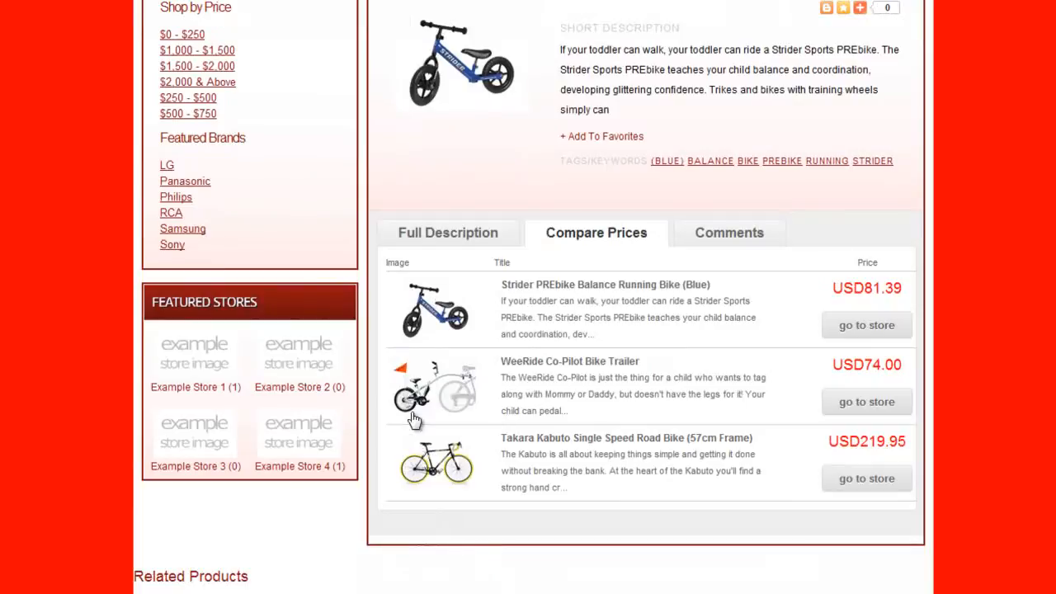
scroll(564, 438, up, 1)
scroll(566, 440, down, 1)
scroll(535, 432, up, 1)
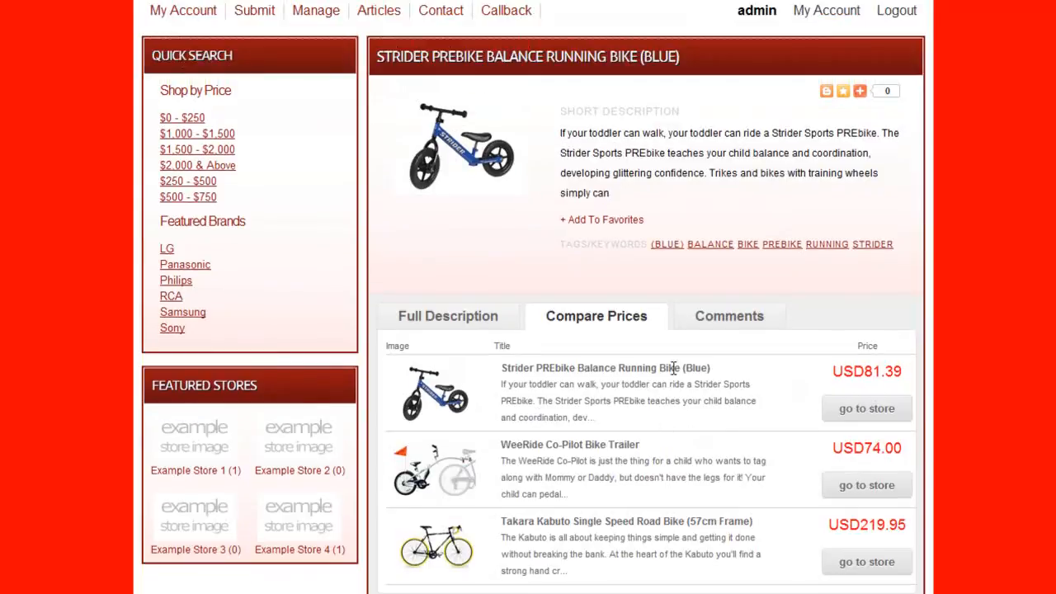
scroll(590, 518, up, 1)
scroll(586, 495, down, 1)
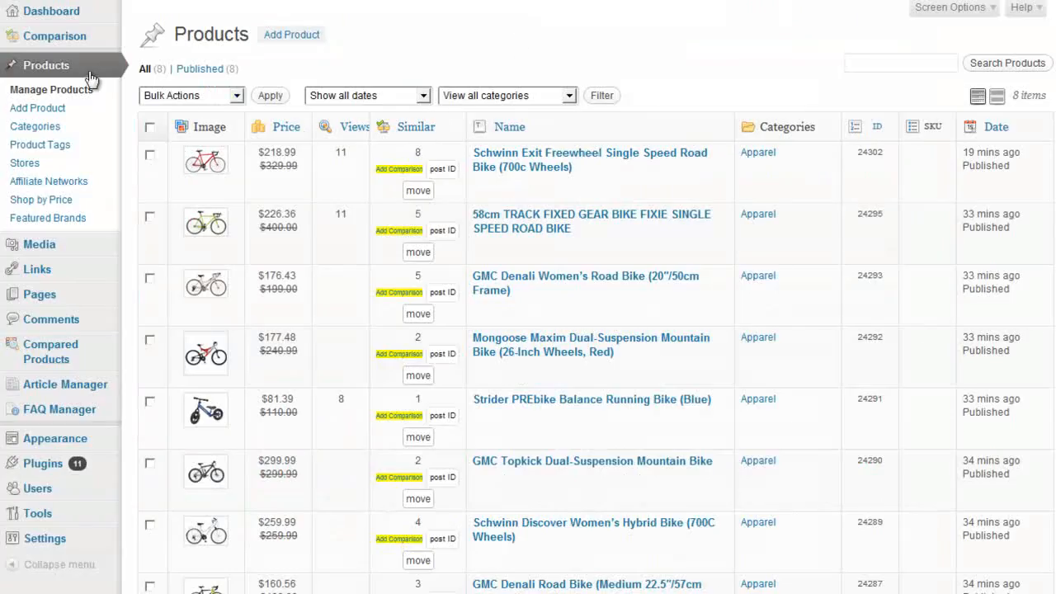
mouse_move(87, 50)
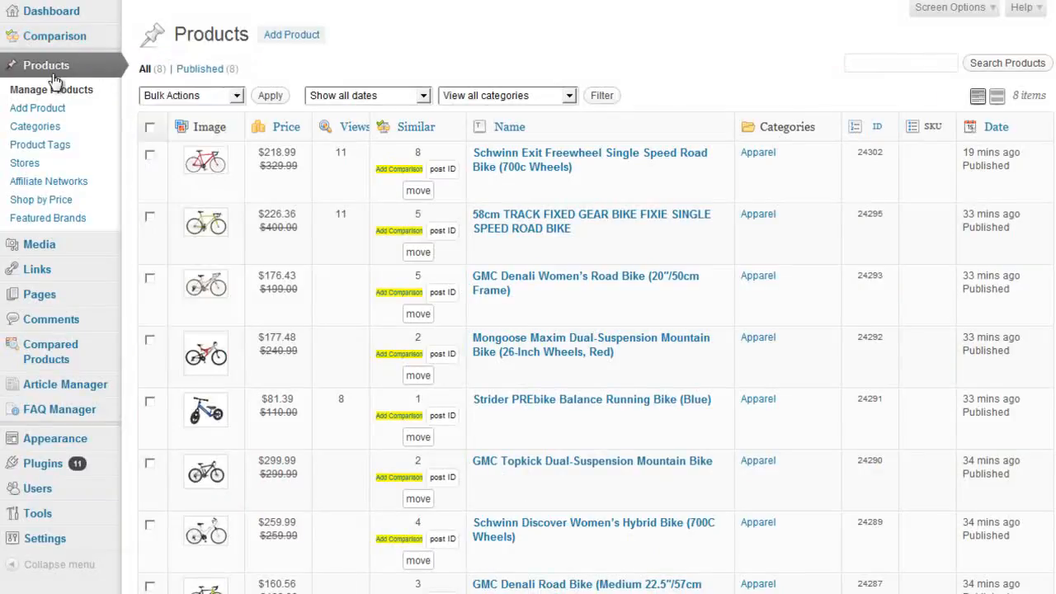
scroll(366, 250, down, 3)
scroll(365, 250, up, 3)
- Enable and save the By Title (Exact) product comparison in General Setup, and check the Strider bike's price comparison on its product page
click(155, 58)
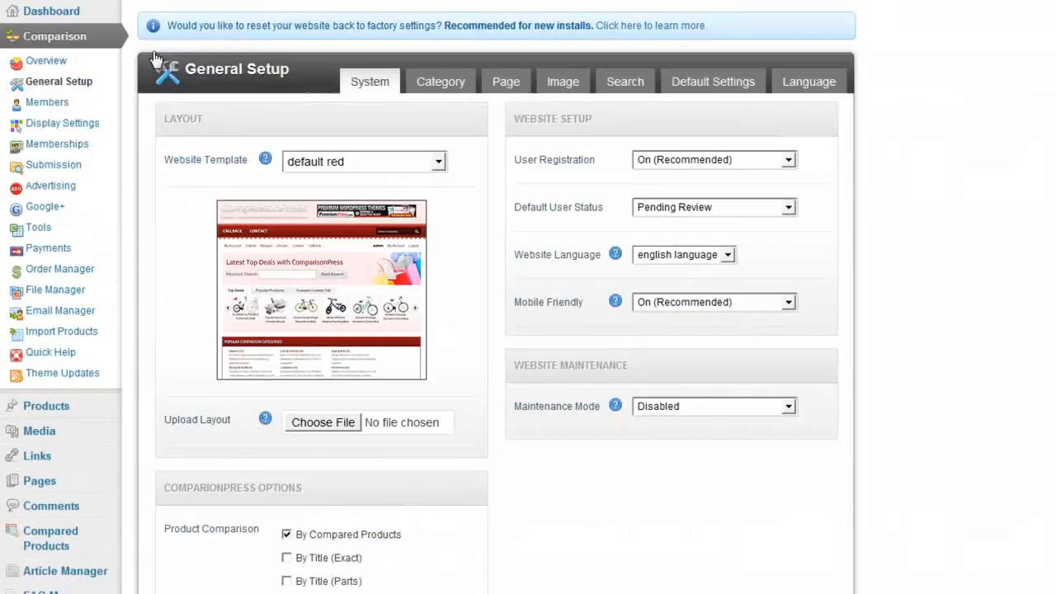
scroll(449, 301, down, 5)
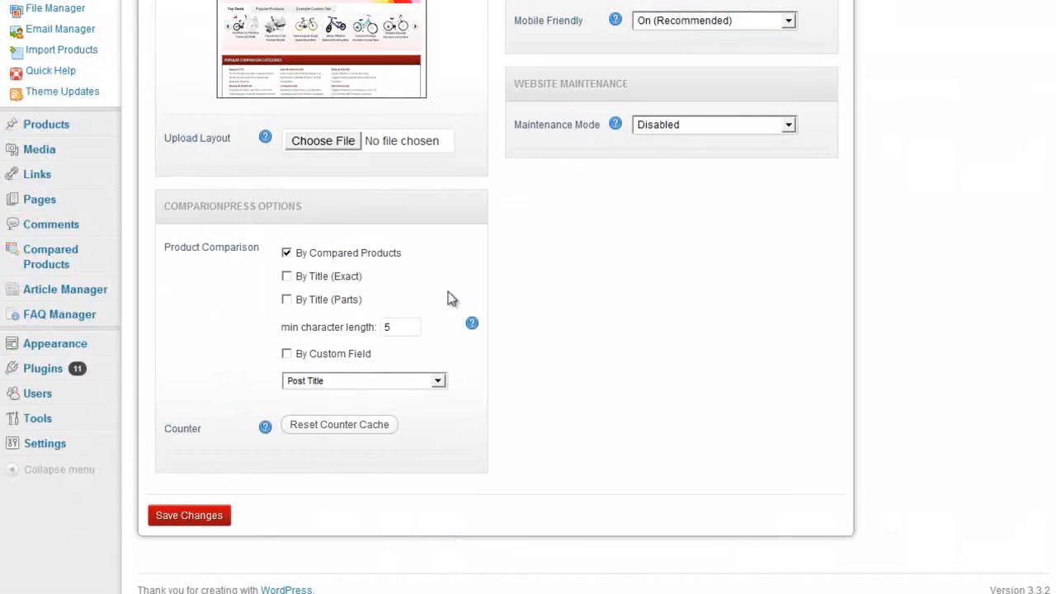
click(286, 276)
click(198, 516)
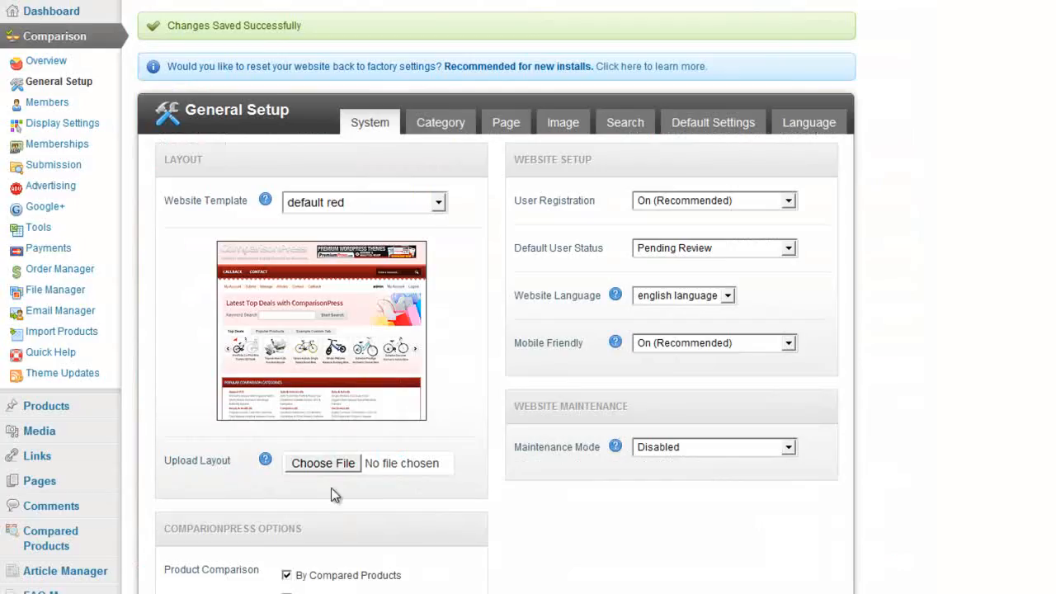
scroll(334, 312, down, 3)
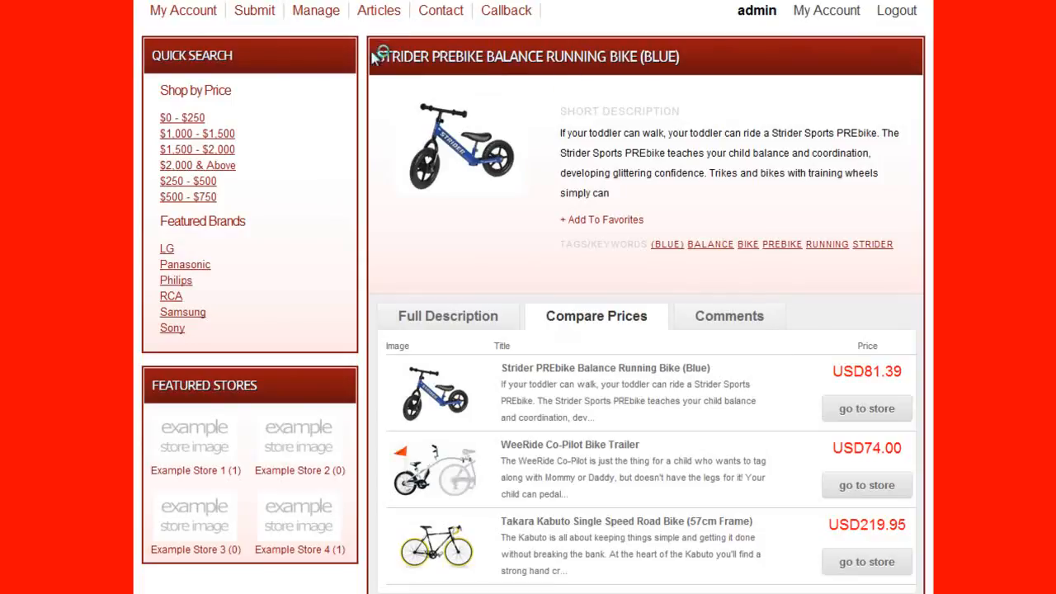
scroll(609, 421, down, 2)
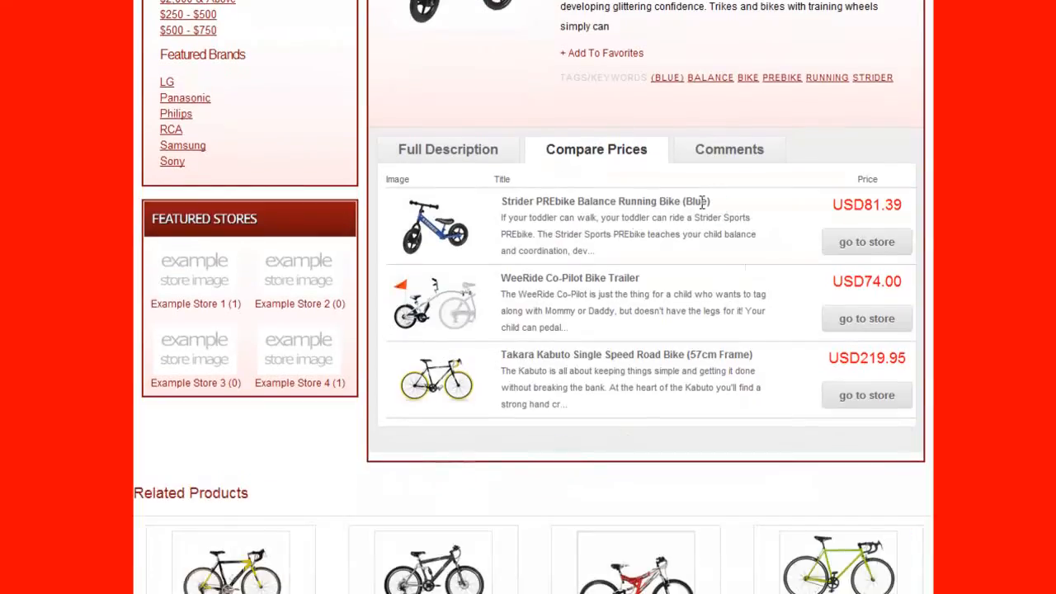
scroll(586, 254, up, 2)
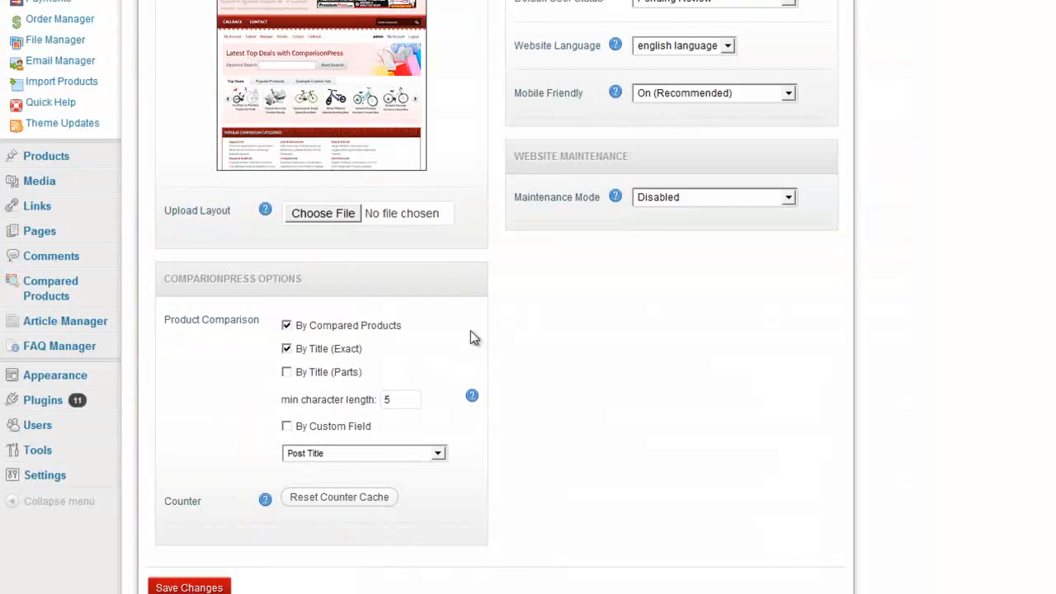
- Enable and save the By Title (Parts) product comparison as well, and check the Strider bike's price comparison and related products
scroll(470, 334, down, 2)
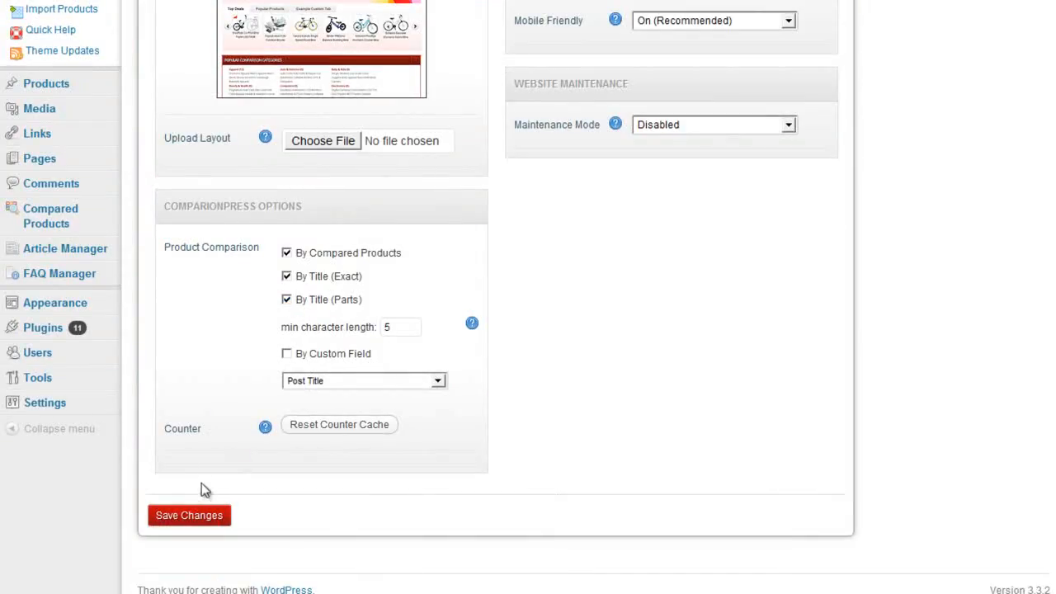
click(188, 514)
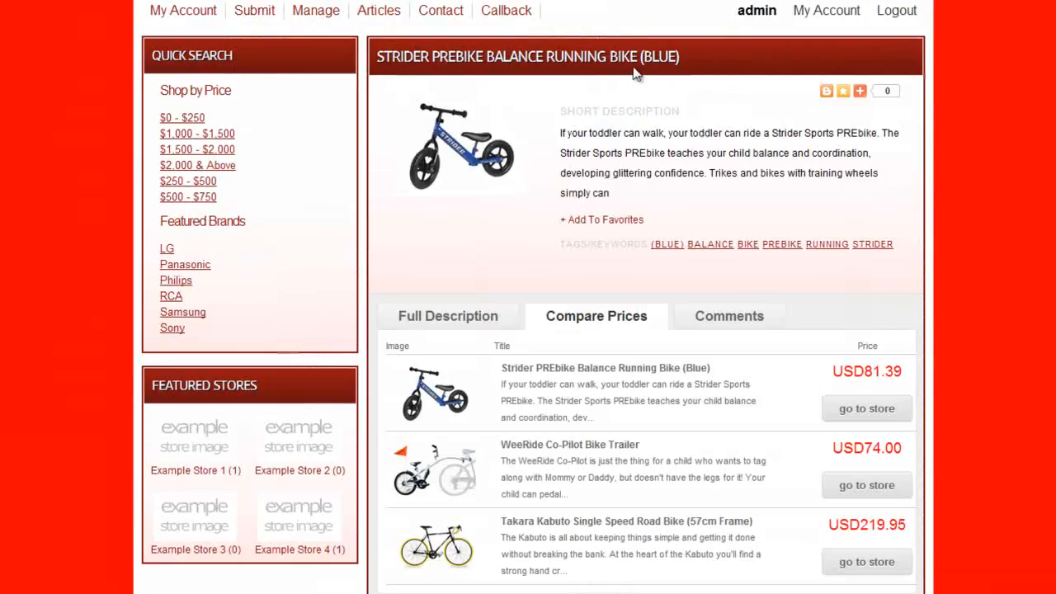
click(856, 239)
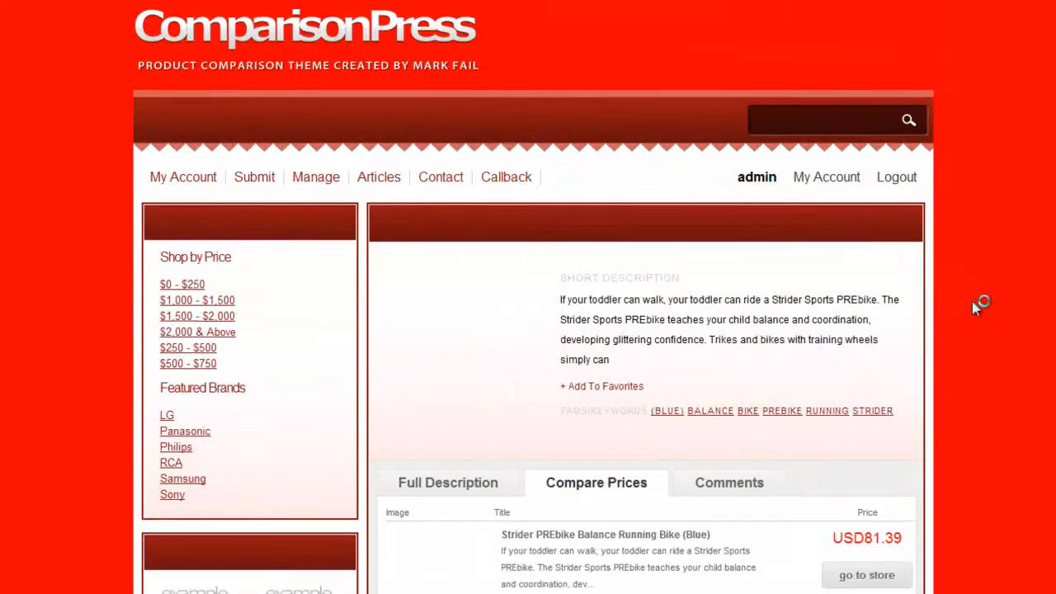
scroll(957, 297, down, 3)
scroll(957, 297, up, 1)
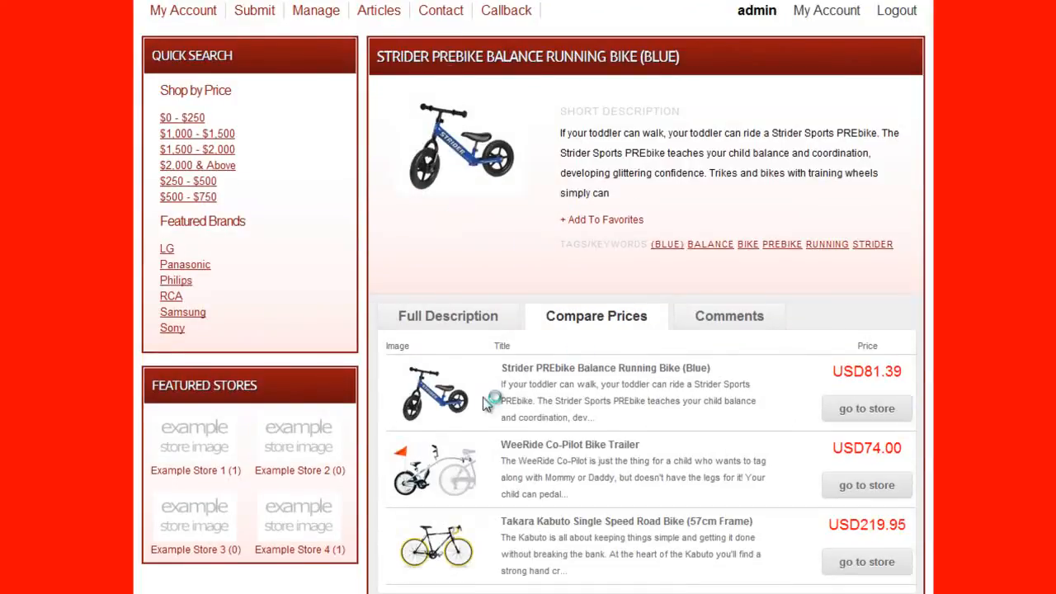
scroll(464, 359, down, 2)
scroll(495, 349, up, 1)
scroll(487, 364, down, 3)
scroll(486, 365, down, 2)
scroll(338, 431, down, 1)
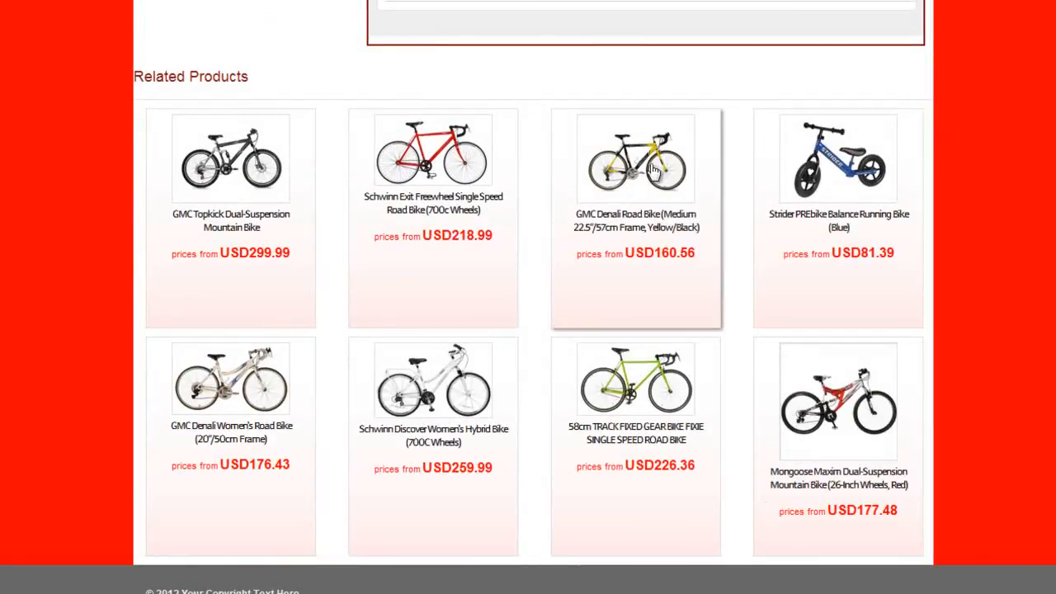
- View the GMC Topkick Dual-Suspension Mountain Bike's product page and compare the shared title words of the products in its price comparison
click(247, 175)
scroll(488, 314, down, 2)
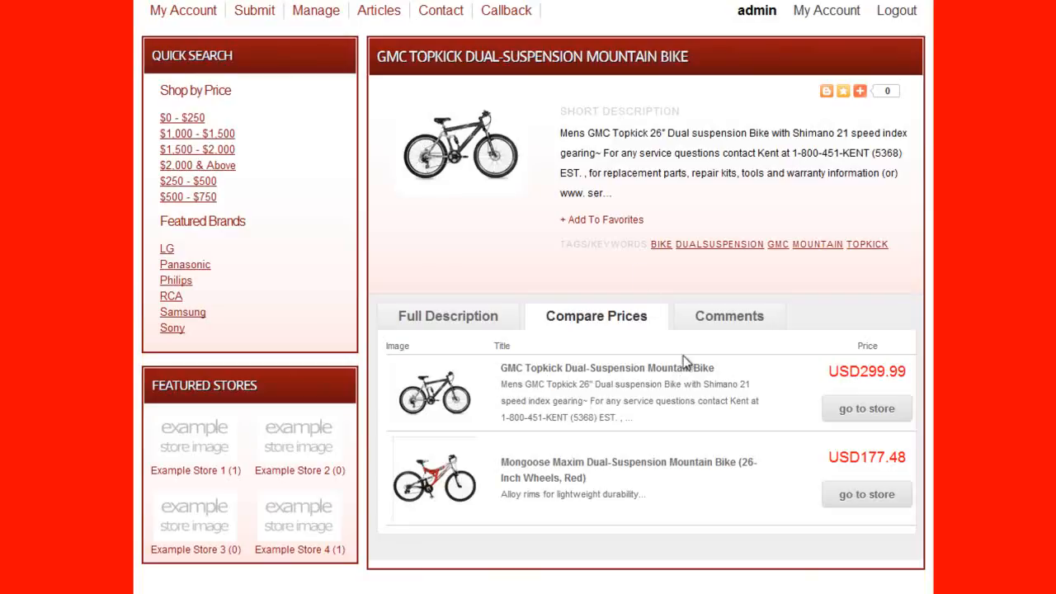
drag(690, 368, 647, 368)
drag(711, 462, 669, 462)
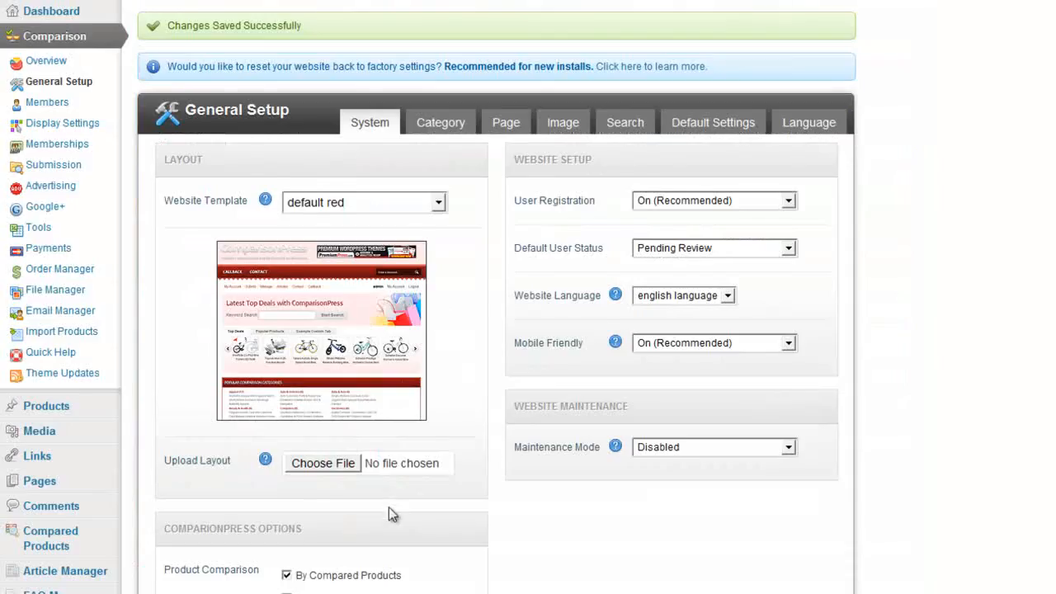
- Enable the By Custom Field product comparison in General Setup, choose price as its field, and save the settings
scroll(388, 506, down, 3)
scroll(277, 467, down, 1)
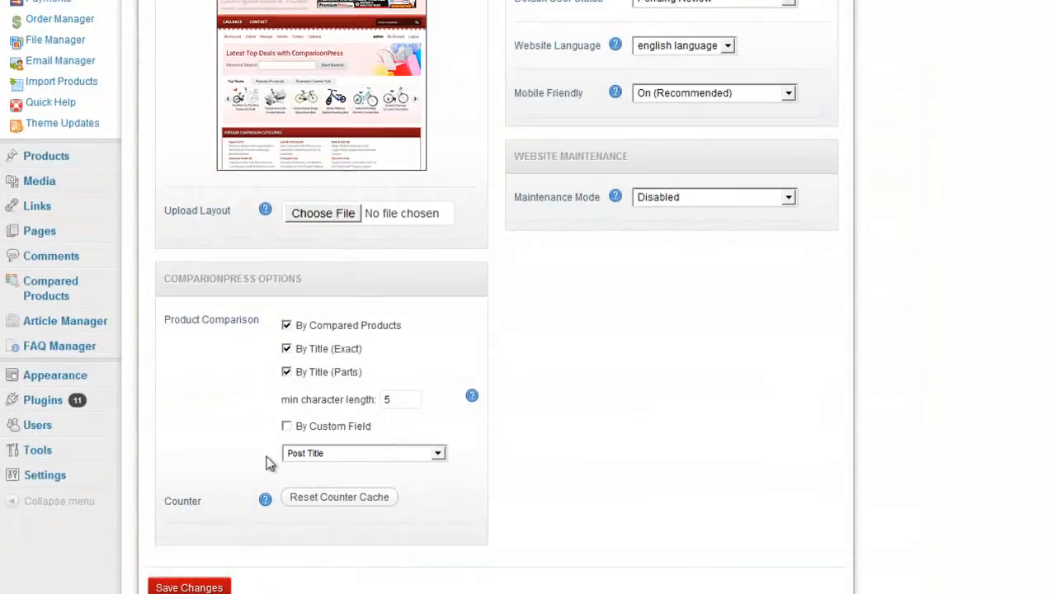
click(287, 426)
click(322, 454)
scroll(349, 569, down, 1)
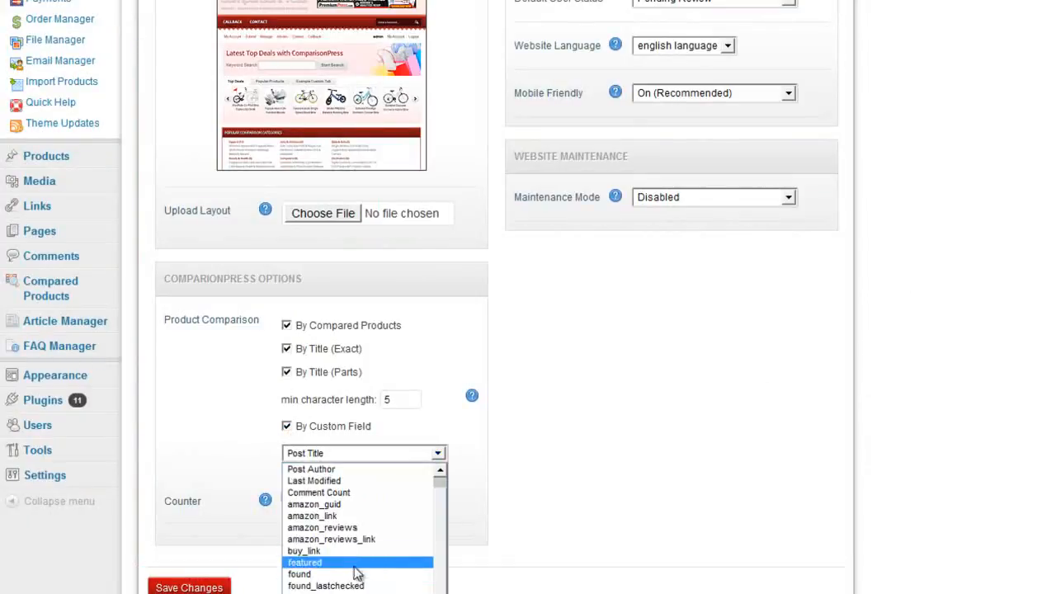
scroll(337, 584, up, 1)
scroll(337, 591, down, 1)
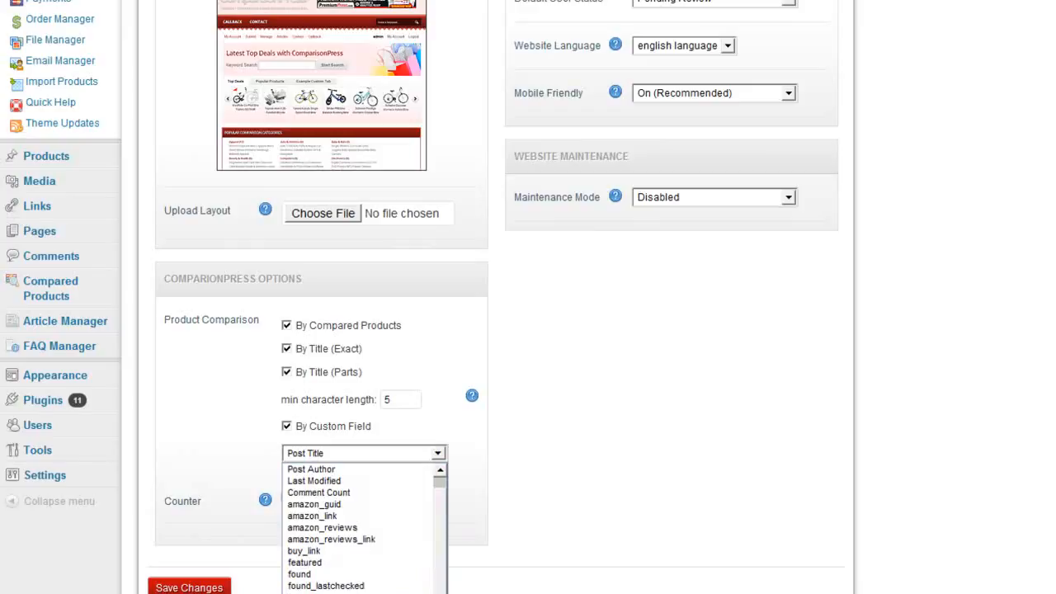
click(322, 592)
click(199, 588)
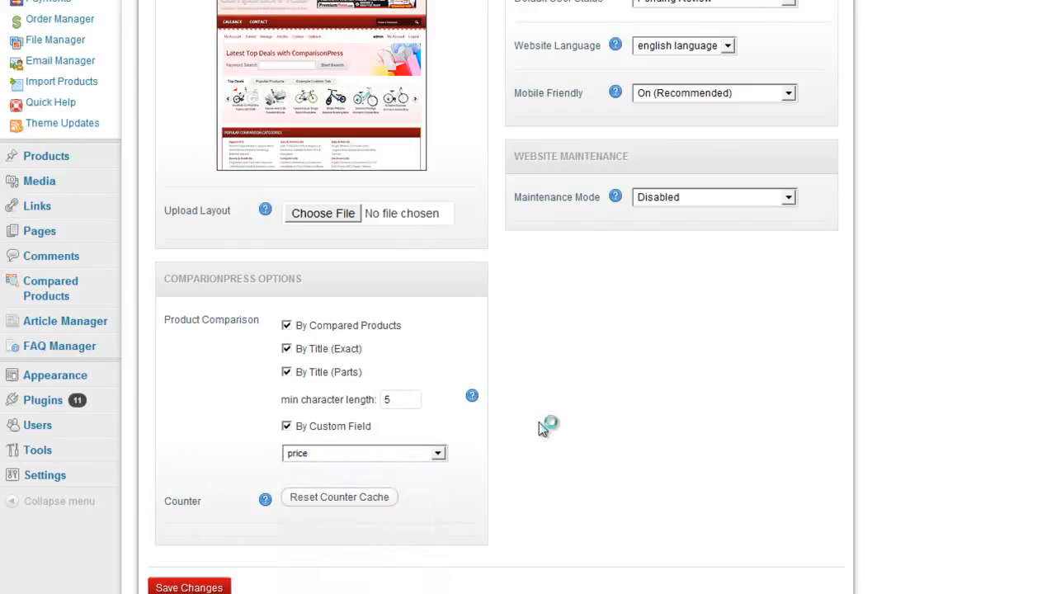
- Check the GMC Topkick's price comparison for products with a matching price, such as the GMC Denali Pro Road Bike
scroll(475, 407, down, 1)
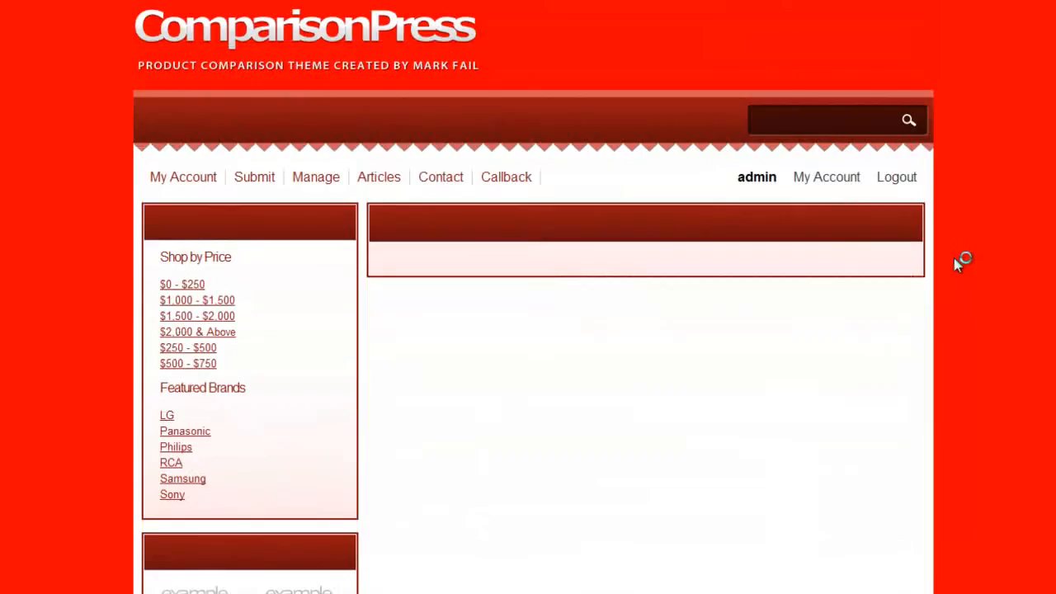
scroll(960, 259, down, 2)
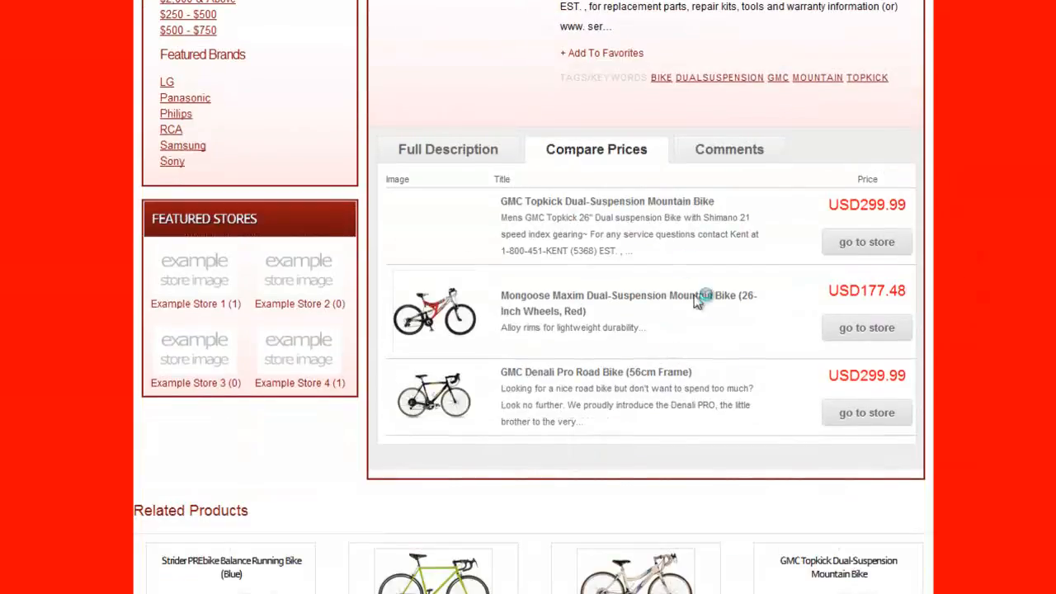
drag(900, 207, 850, 207)
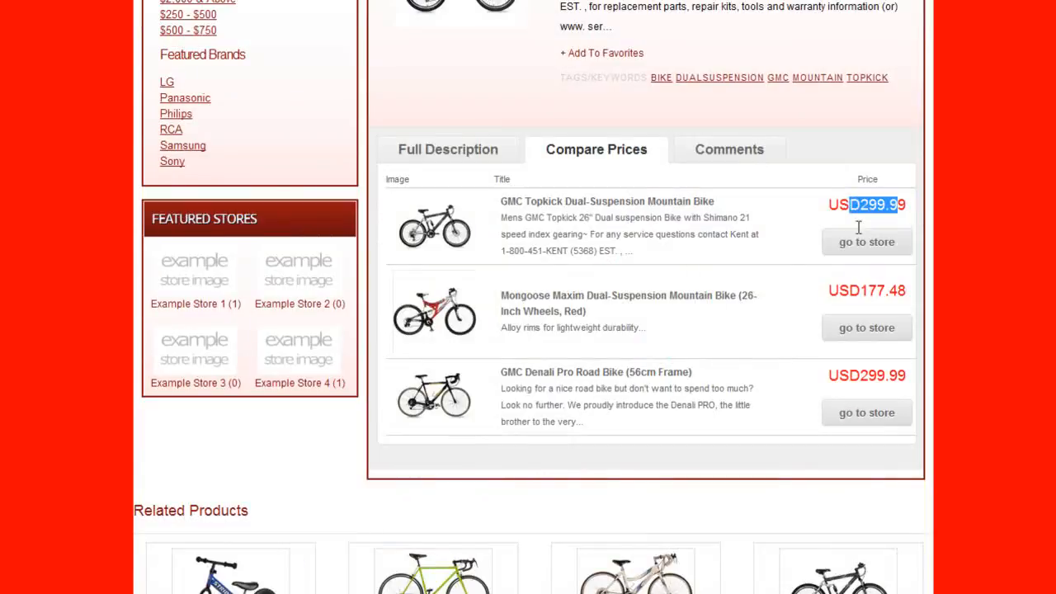
drag(907, 376, 858, 377)
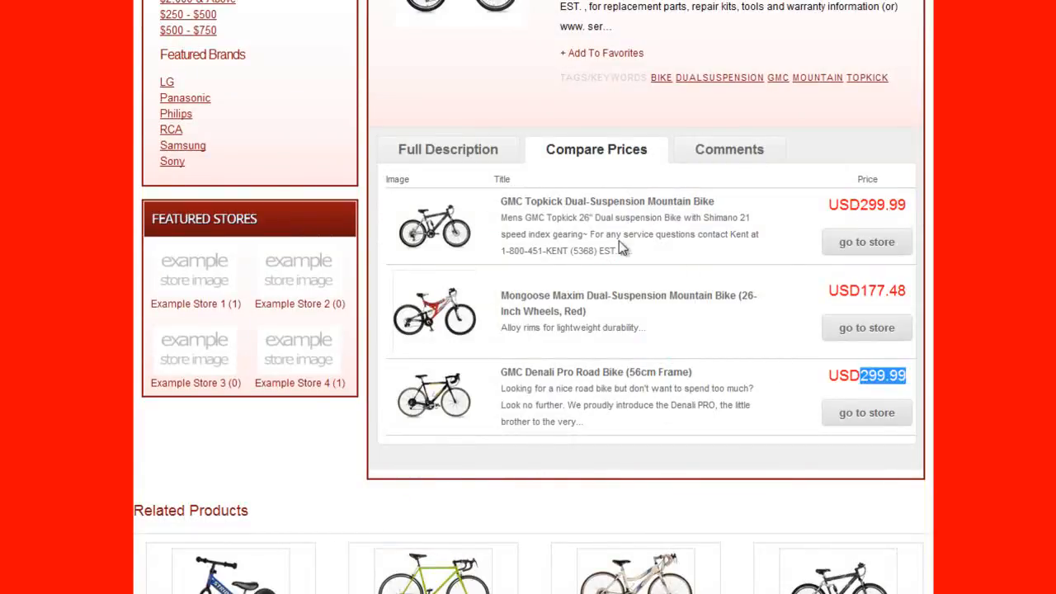
scroll(747, 313, up, 3)
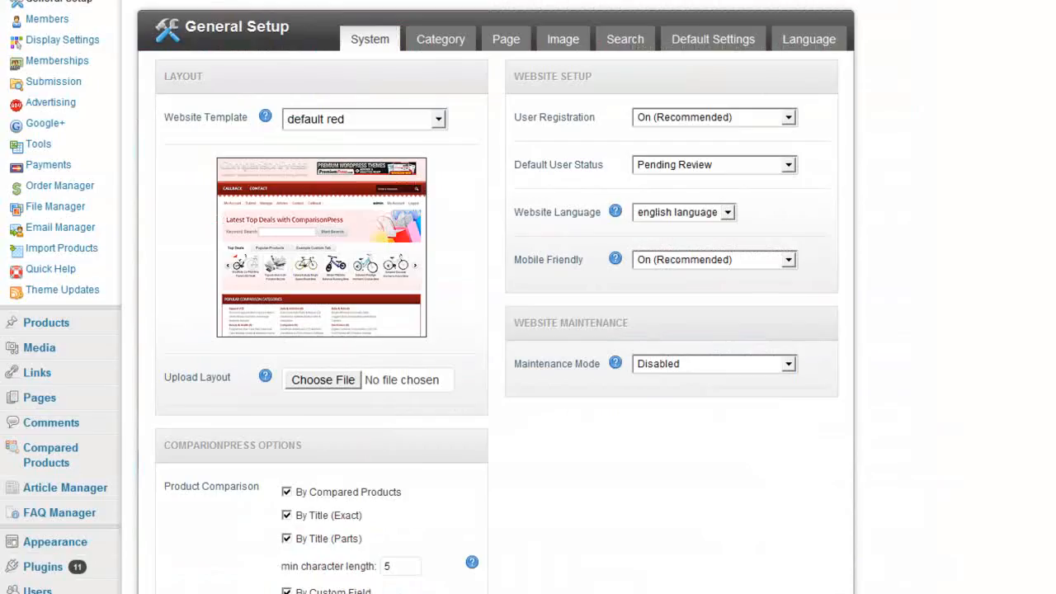
- Turn off the By Custom Field, By Title (Parts) and By Title (Exact) comparison options in General Setup
scroll(419, 479, down, 2)
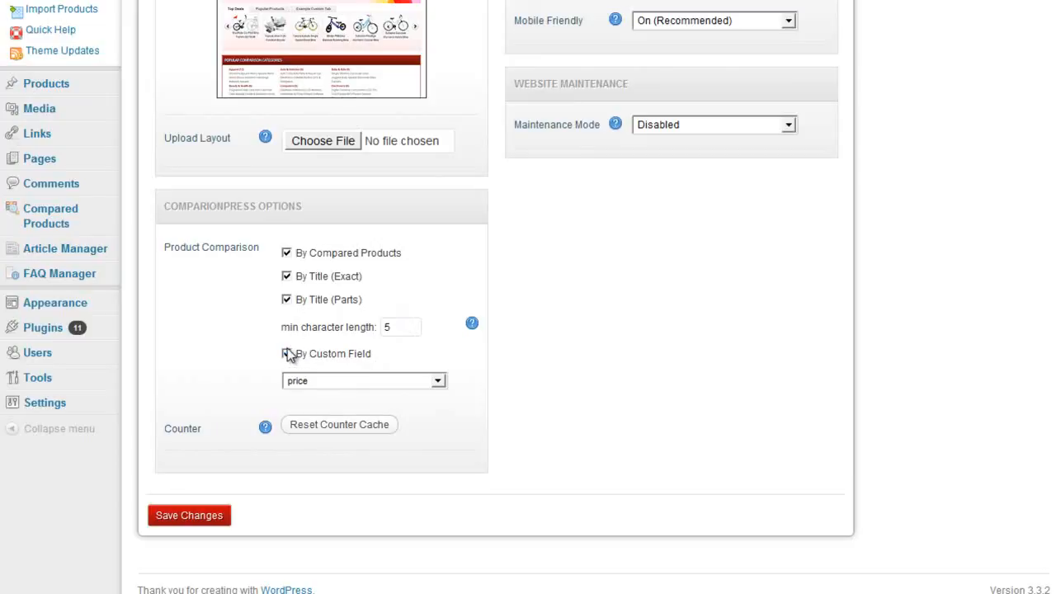
click(286, 354)
click(286, 300)
click(286, 277)
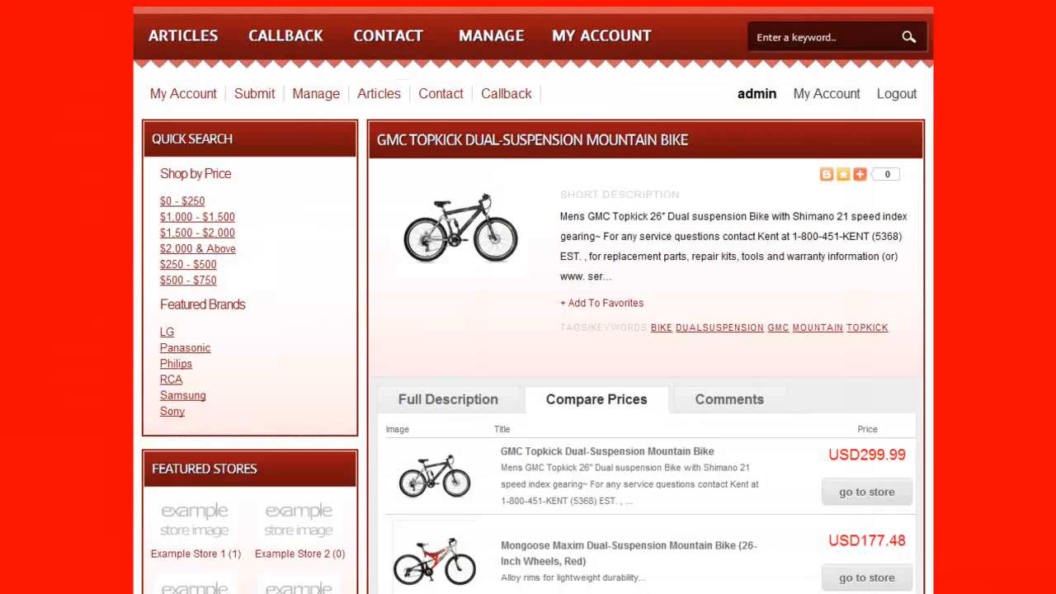
scroll(559, 284, up, 2)
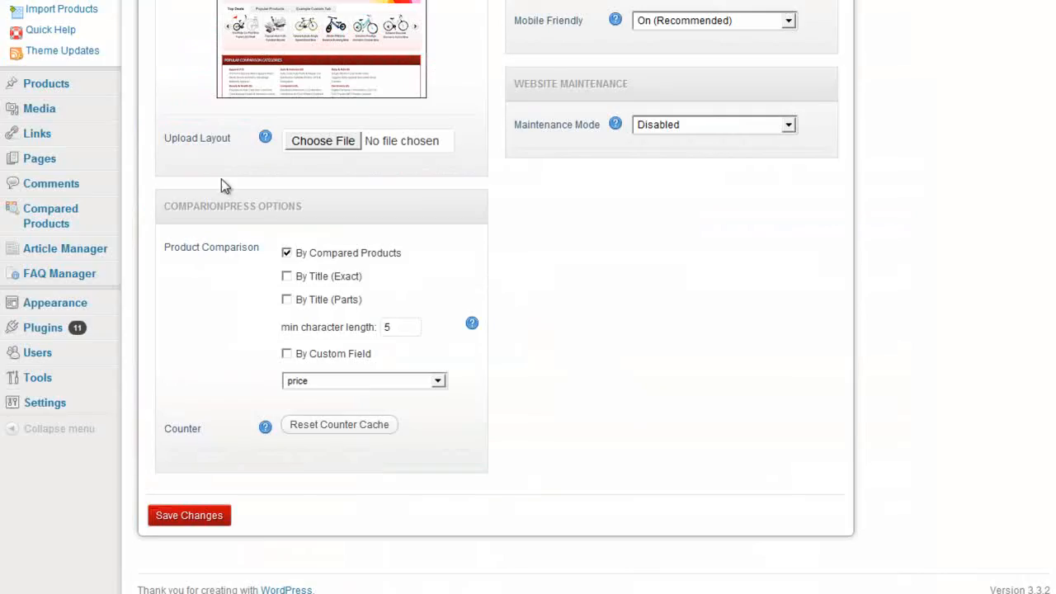
scroll(233, 169, up, 5)
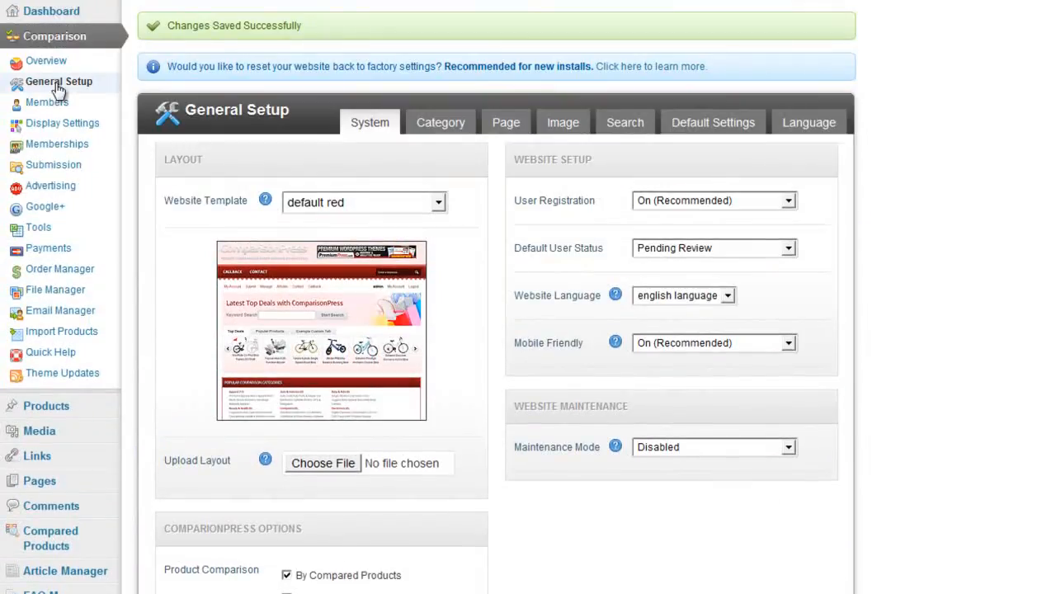